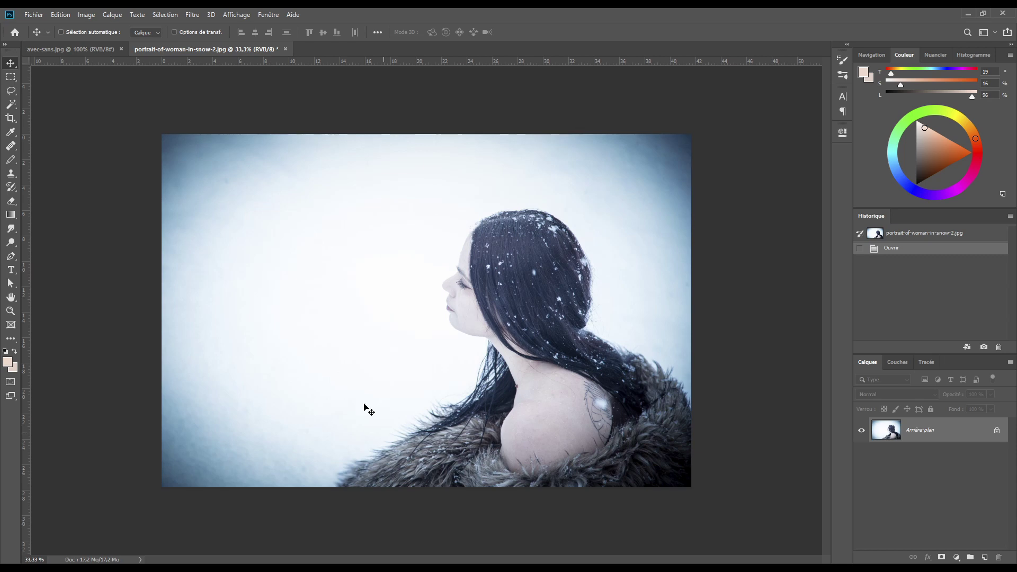
Compare the serif and sans serif letter samples in avec-sans.jpg, and return to the portrait-of-woman-in-snow-2.jpg document
{"action": "left_click", "coordinate": [63, 49]}
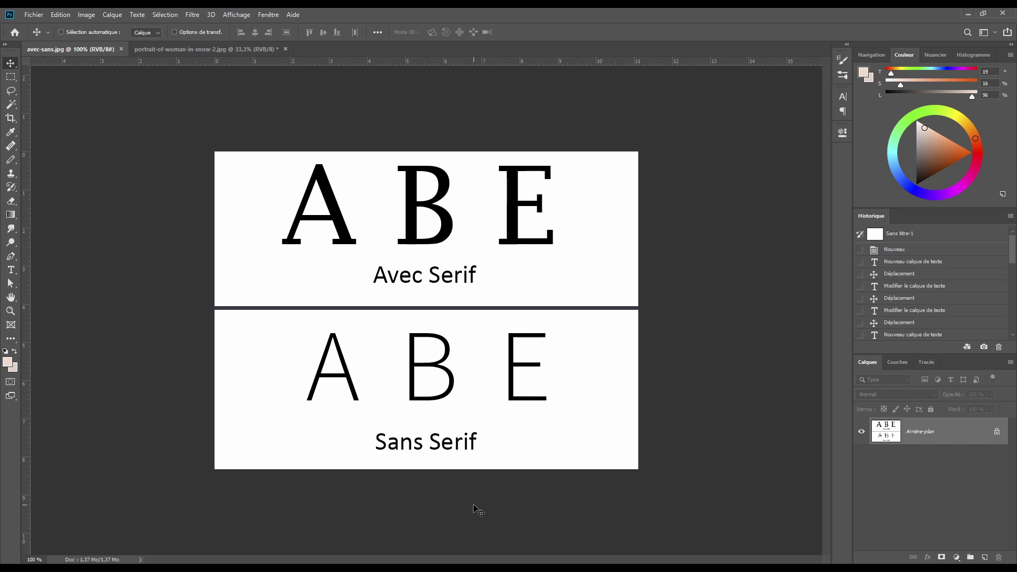
{"action": "left_click", "coordinate": [175, 48]}
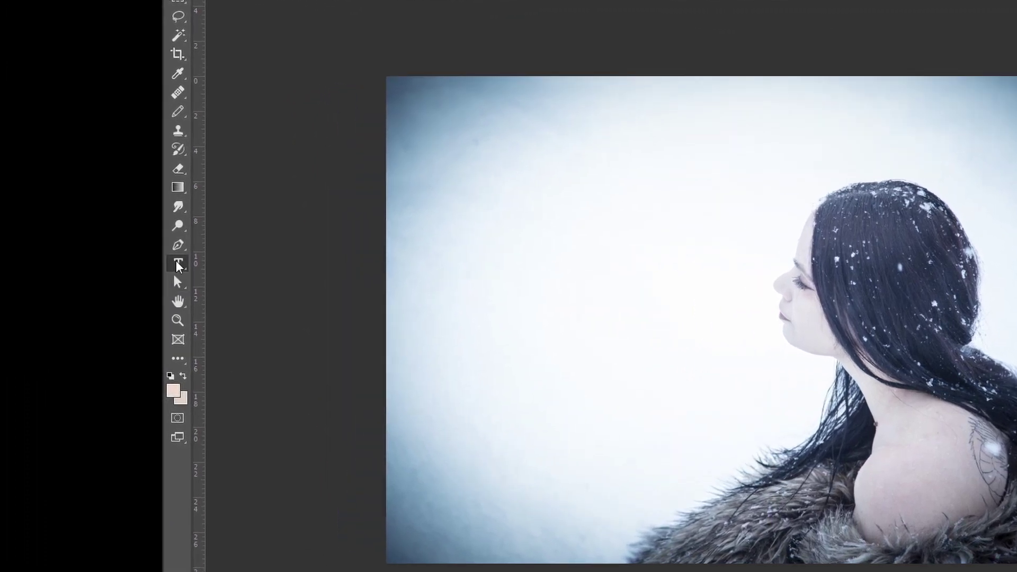
Set up the Type tool with the Lucida Fax font, a size of 250 pt and text colour f4dace
{"action": "left_click", "coordinate": [178, 264]}
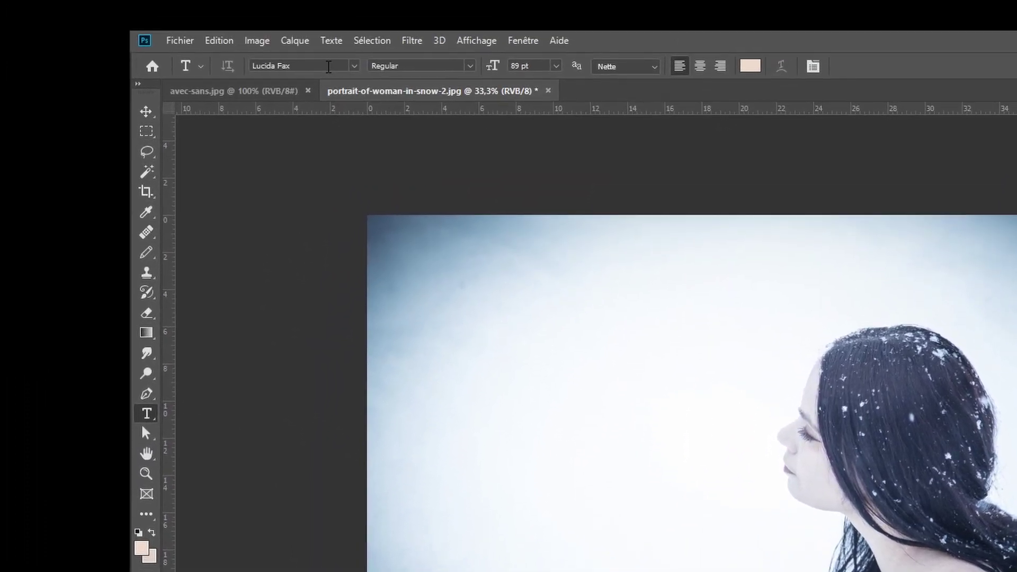
{"action": "left_click", "coordinate": [314, 106]}
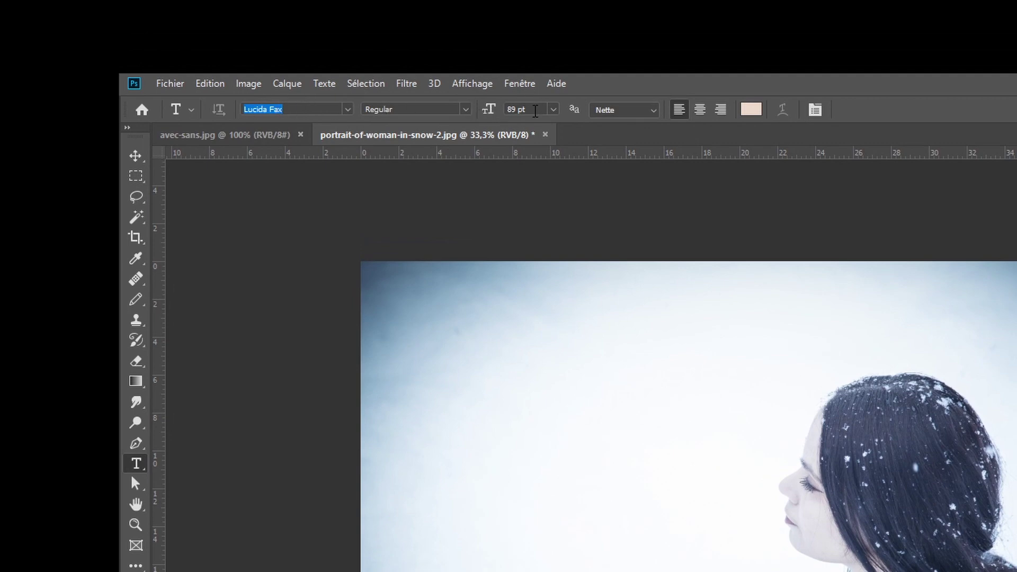
{"action": "left_click", "coordinate": [535, 110]}
{"action": "type", "text": "250"}
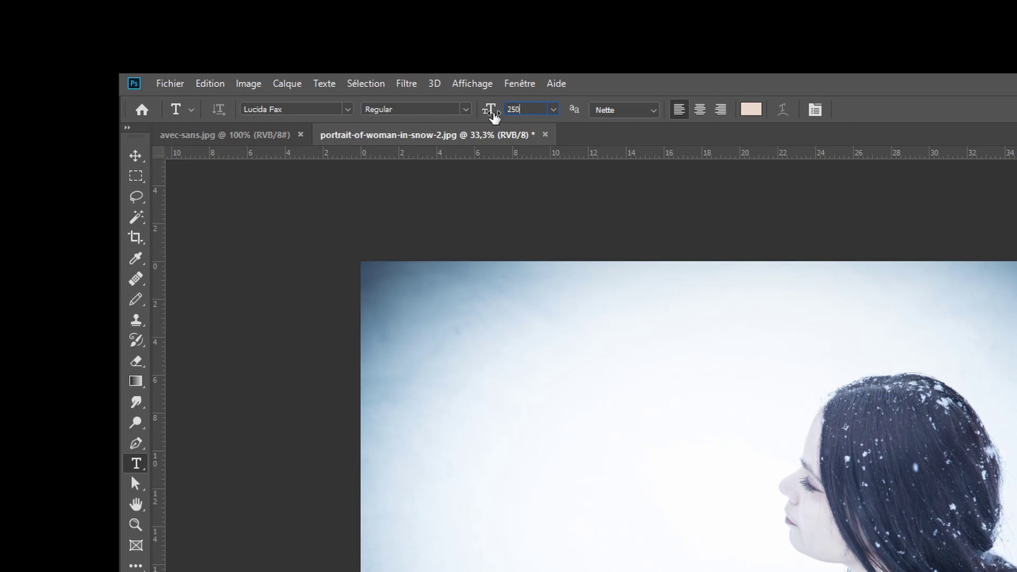
{"action": "key", "text": "Return"}
{"action": "left_click", "coordinate": [751, 109]}
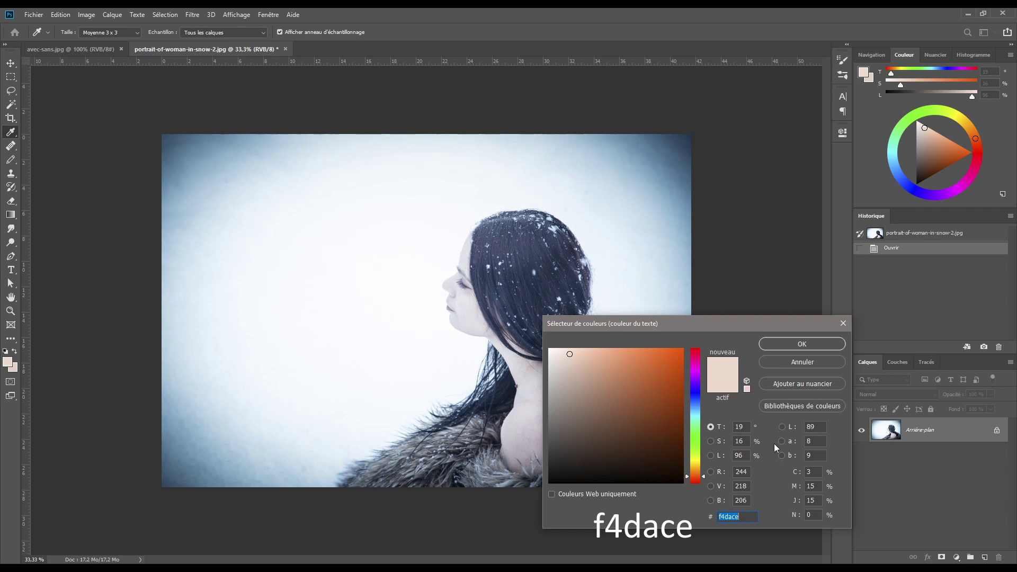
{"action": "left_click", "coordinate": [797, 344]}
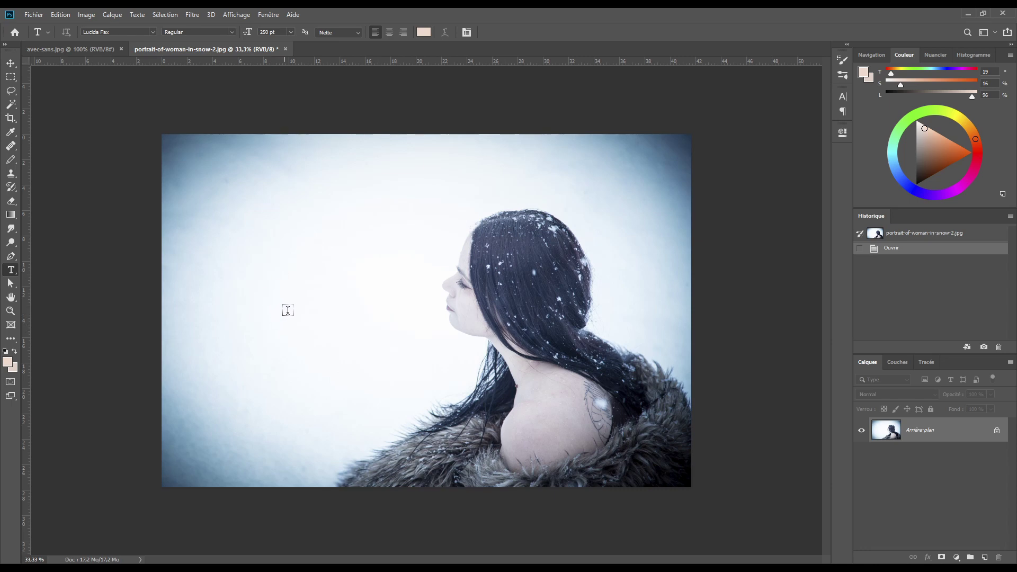
Add the text GARABELLA on the portrait, starting in the bright area in front of the woman
{"action": "left_click", "coordinate": [275, 338]}
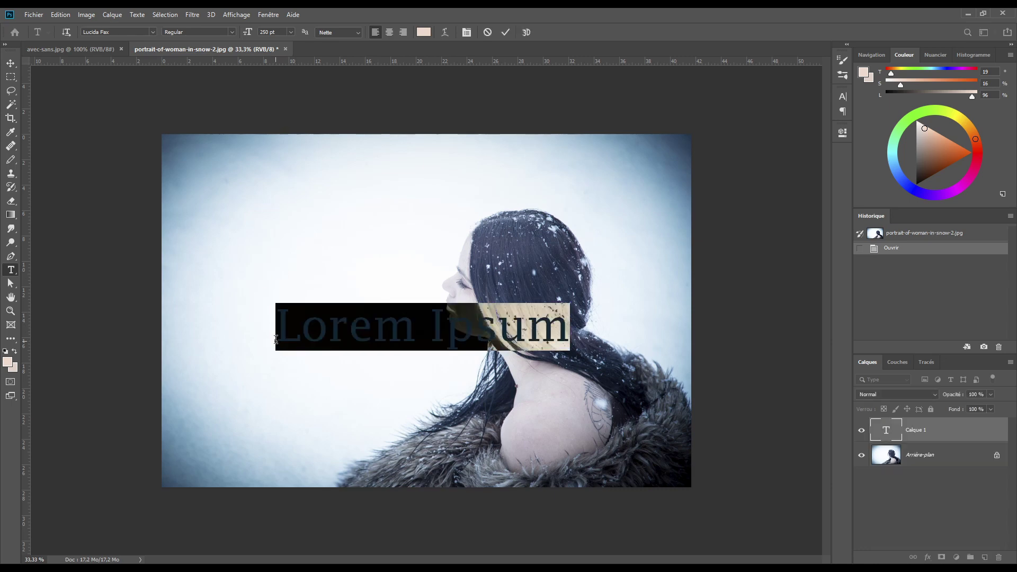
{"action": "type", "text": "GAT"}
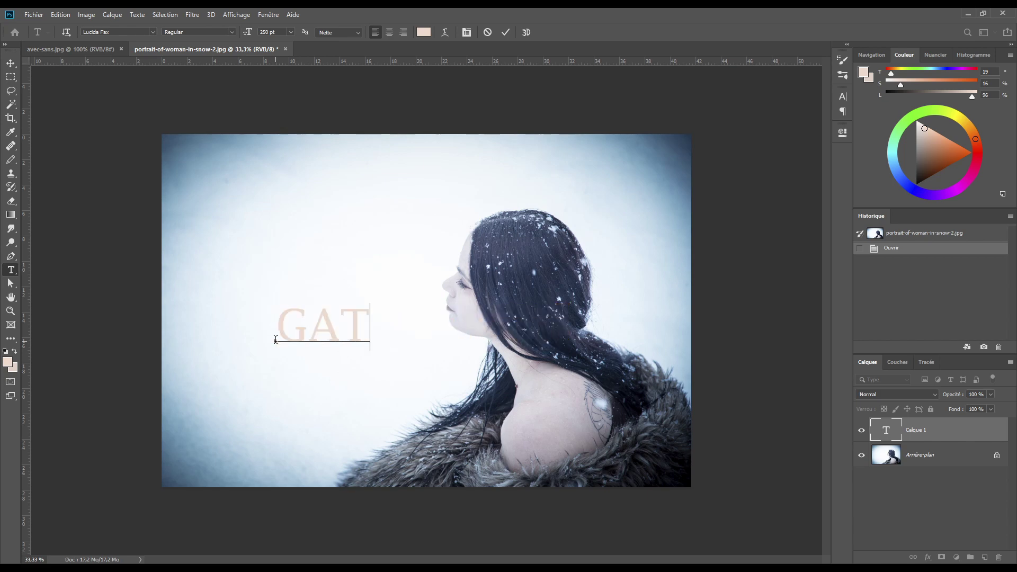
{"action": "key", "text": "BackSpace"}
{"action": "type", "text": "RA"}
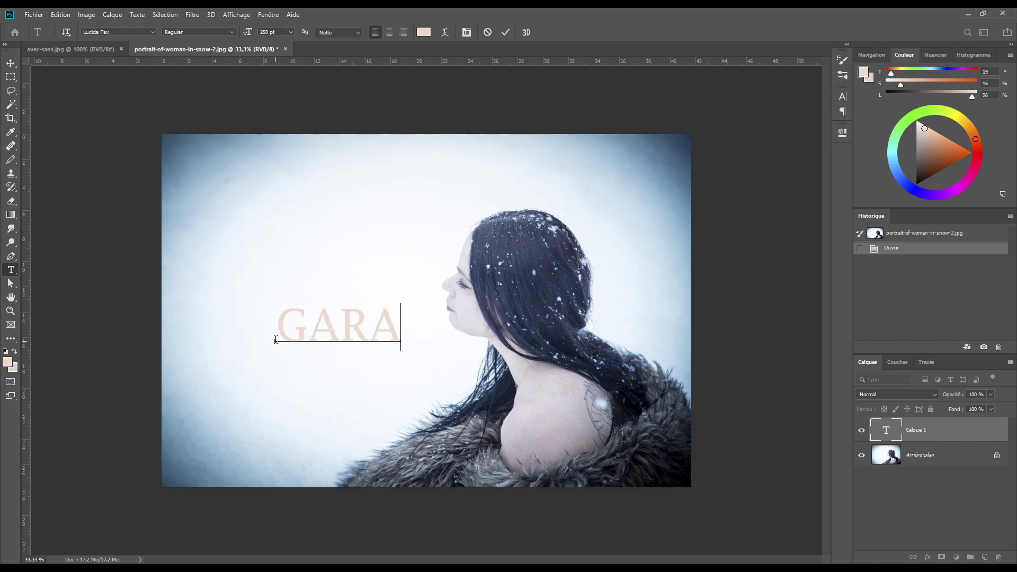
{"action": "type", "text": "BELLA"}
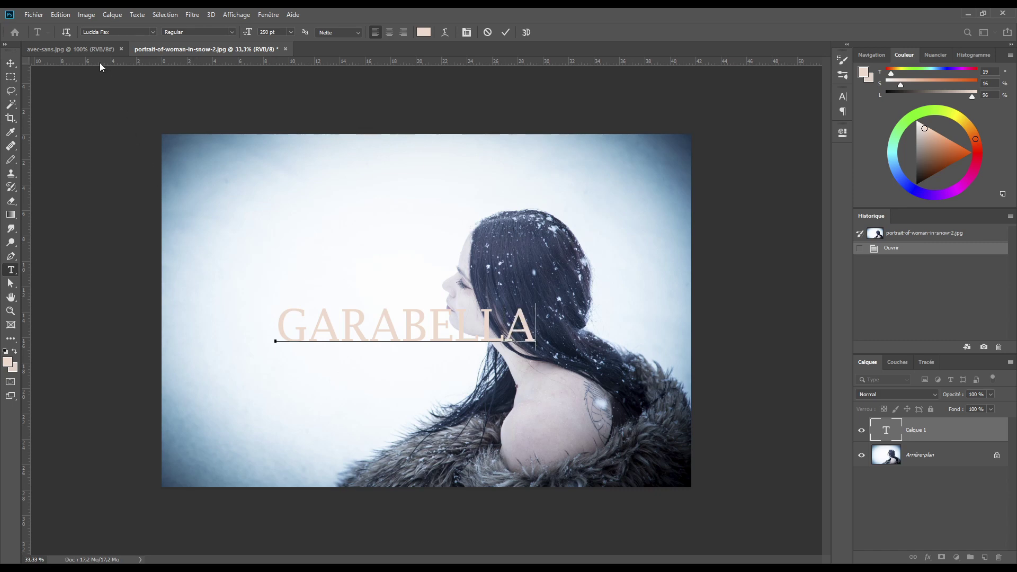
{"action": "left_click", "coordinate": [11, 63]}
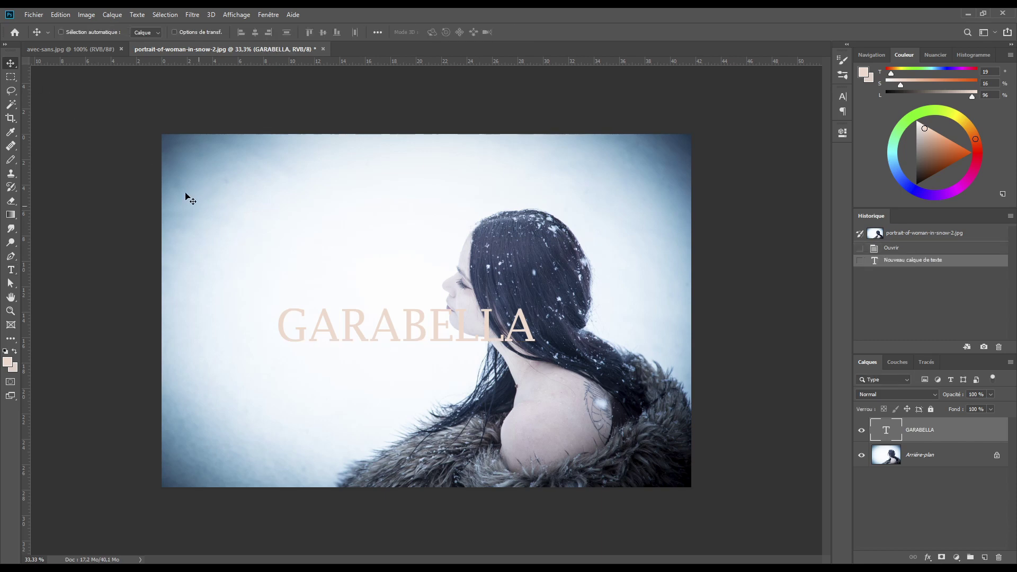
Select a full-width rectangular band of the image around GARABELLA and centre the text horizontally in it
{"action": "left_click", "coordinate": [11, 77]}
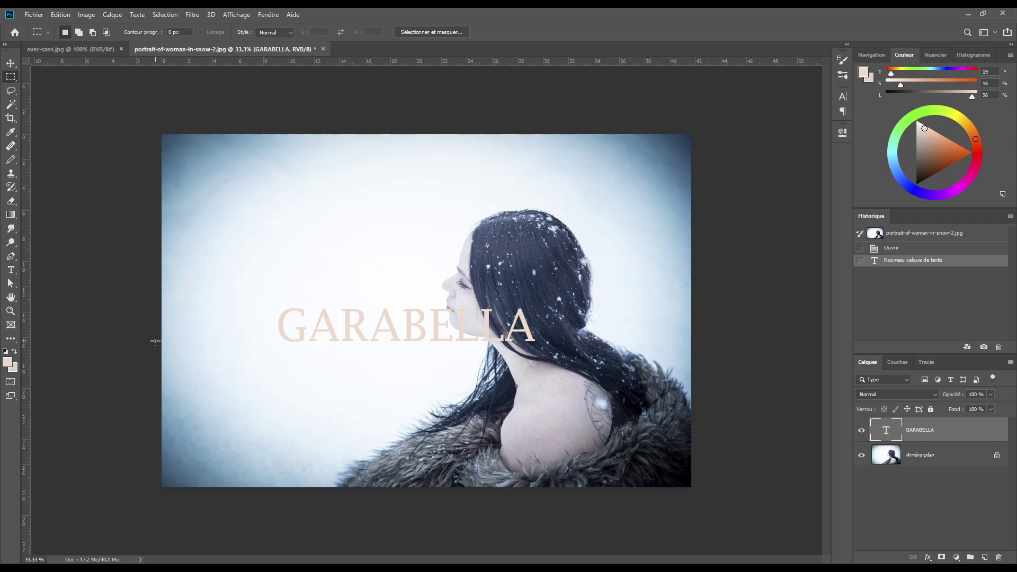
{"action": "left_click_drag", "start_coordinate": [162, 302], "coordinate": [716, 347]}
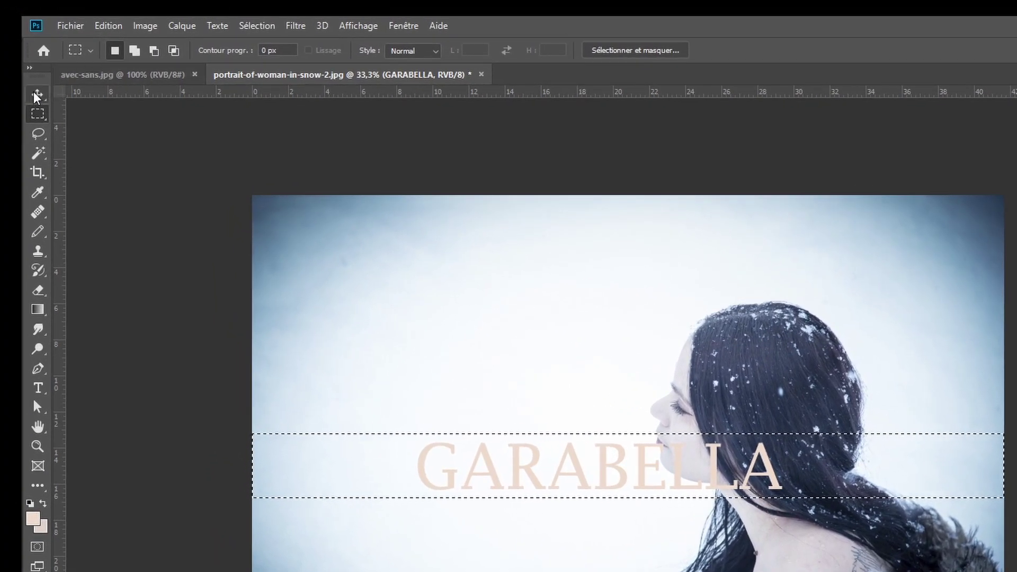
{"action": "left_click", "coordinate": [37, 96]}
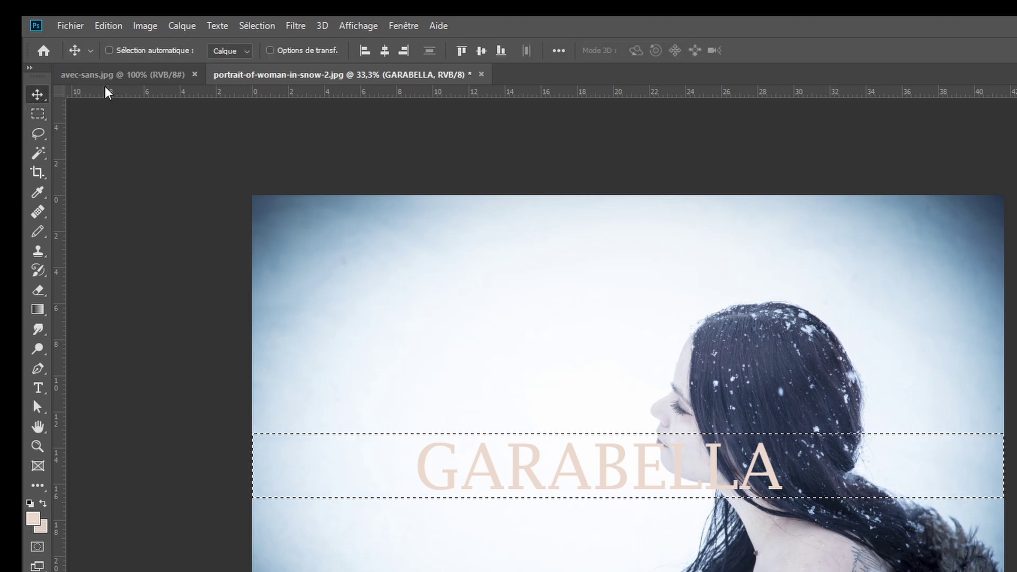
{"action": "left_click", "coordinate": [385, 50]}
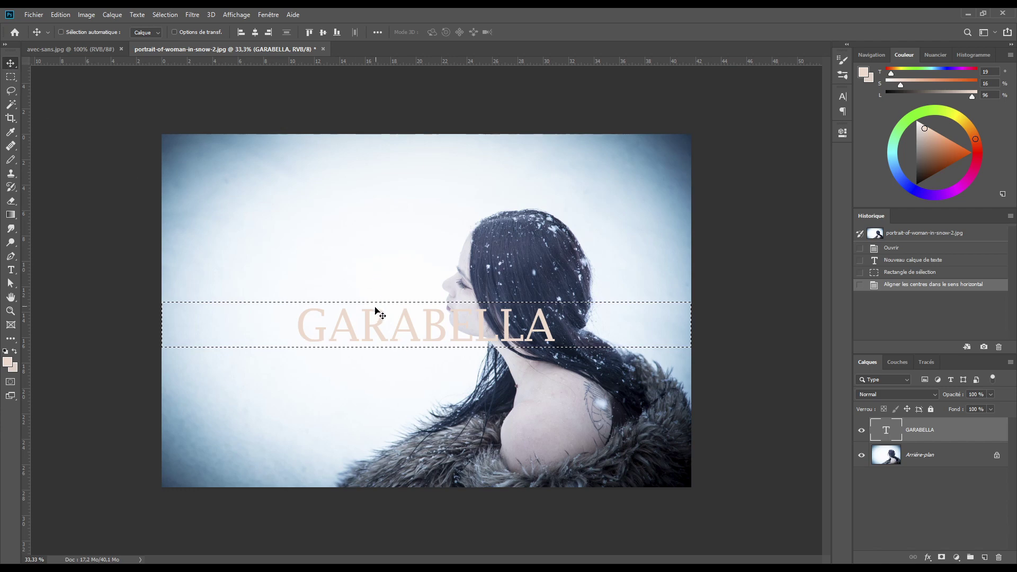
Move GARABELLA straight down to just below the woman's chin and clear the selection
{"action": "left_click_drag", "start_coordinate": [371, 321], "coordinate": [370, 358]}
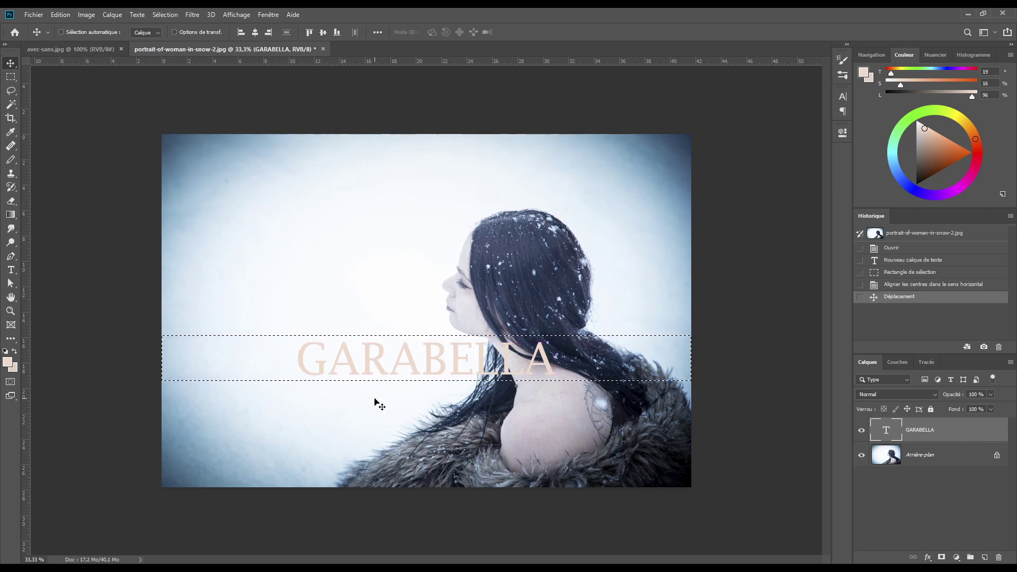
{"action": "key", "text": "ctrl"}
{"action": "key", "text": "ctrl+d"}
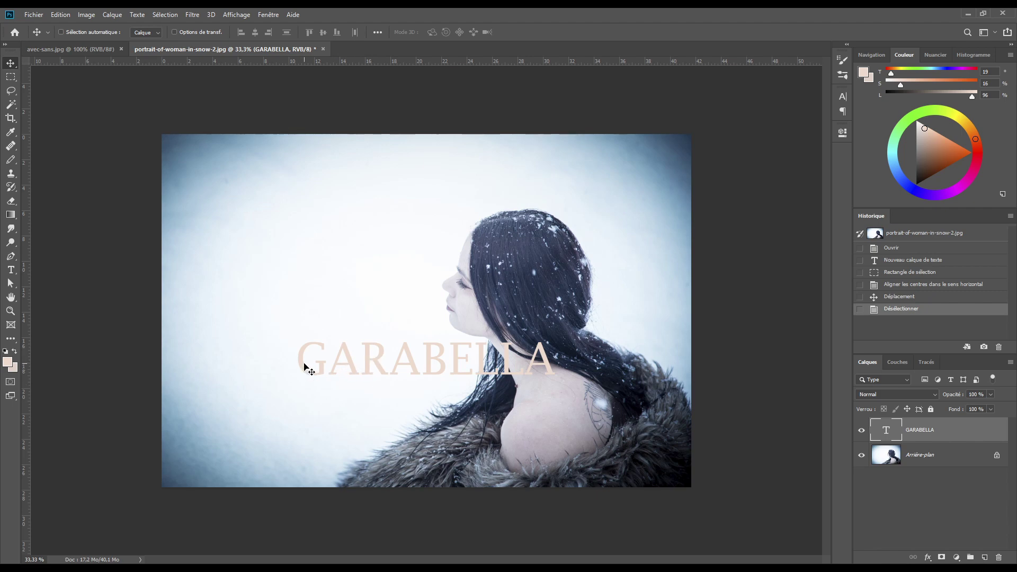
Free-transform GARABELLA to about 84% of its height, keeping its full width
{"action": "key", "text": "ctrl"}
{"action": "key", "text": "ctrl+t"}
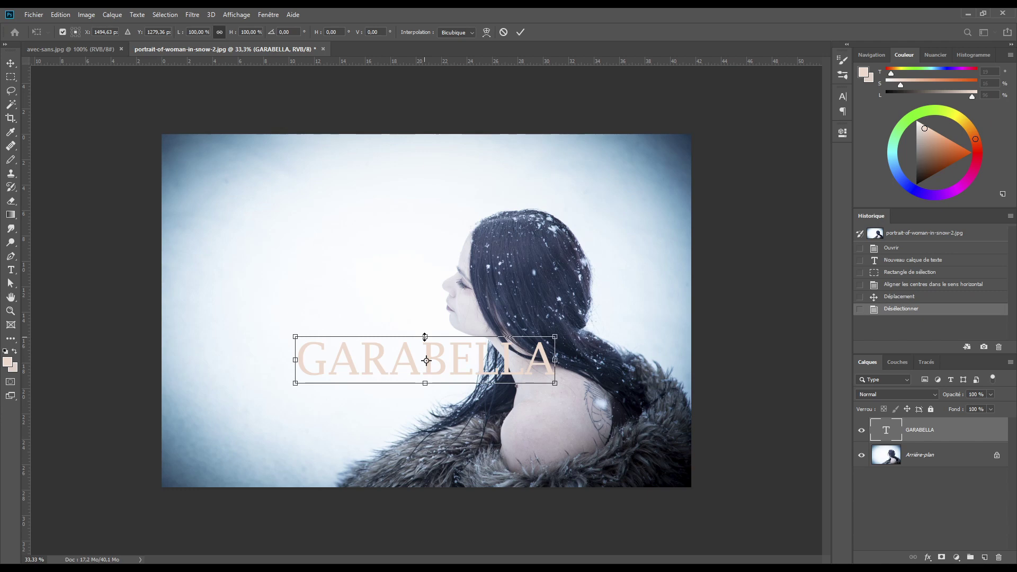
{"action": "left_click_drag", "start_coordinate": [424, 337], "coordinate": [424, 347]}
{"action": "left_click_drag", "start_coordinate": [425, 383], "coordinate": [425, 386]}
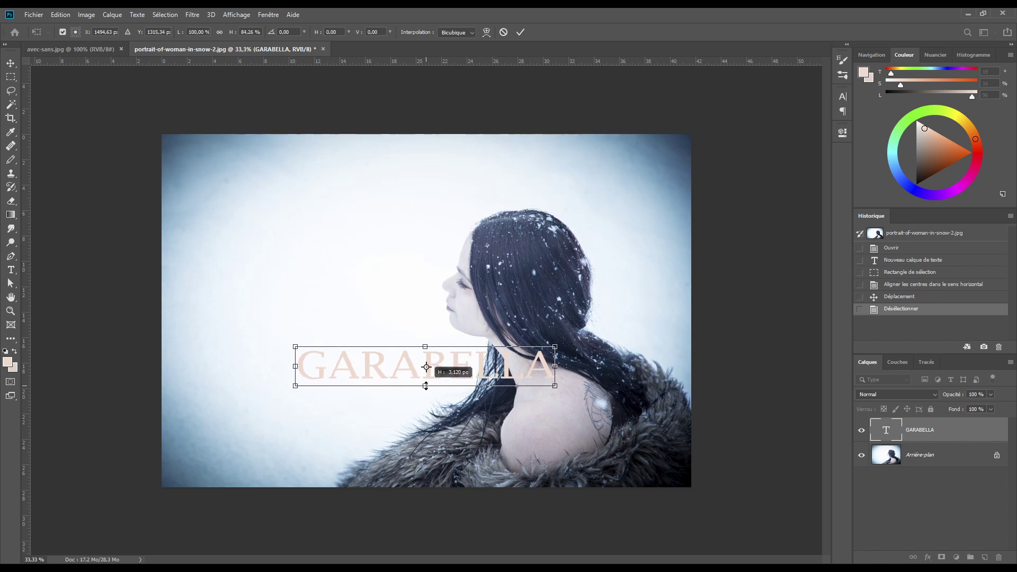
{"action": "key", "text": "Return"}
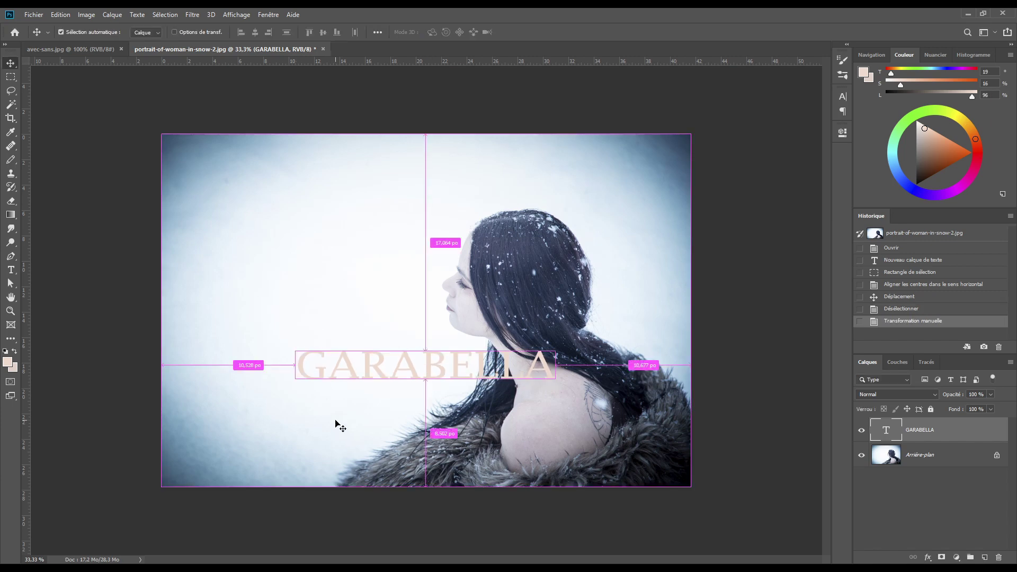
Try scaling GARABELLA to about 71% width and 61% height, placed in the bright area before the woman's face
{"action": "key", "text": "ctrl+t"}
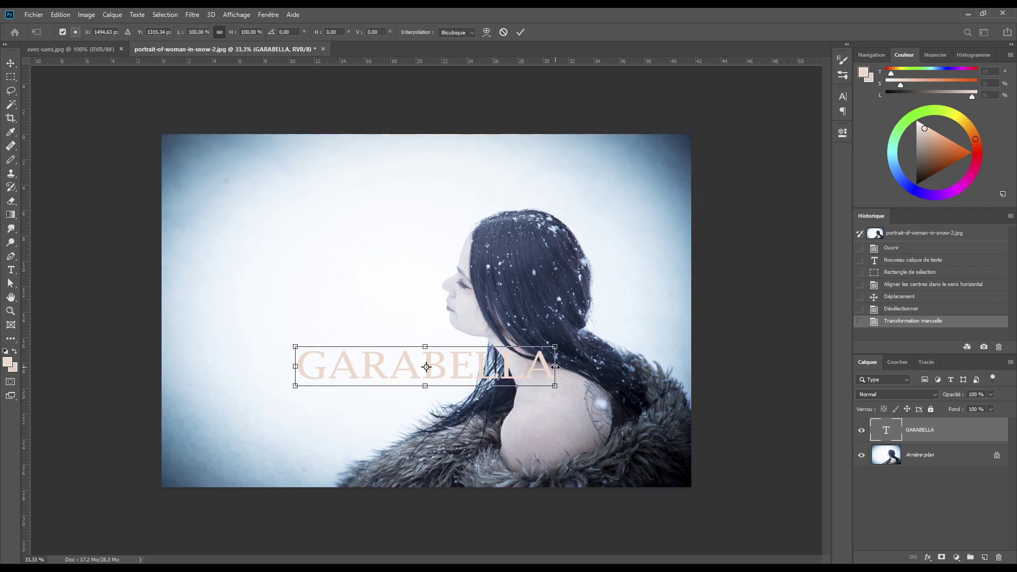
{"action": "left_click_drag", "start_coordinate": [554, 347], "coordinate": [386, 291]}
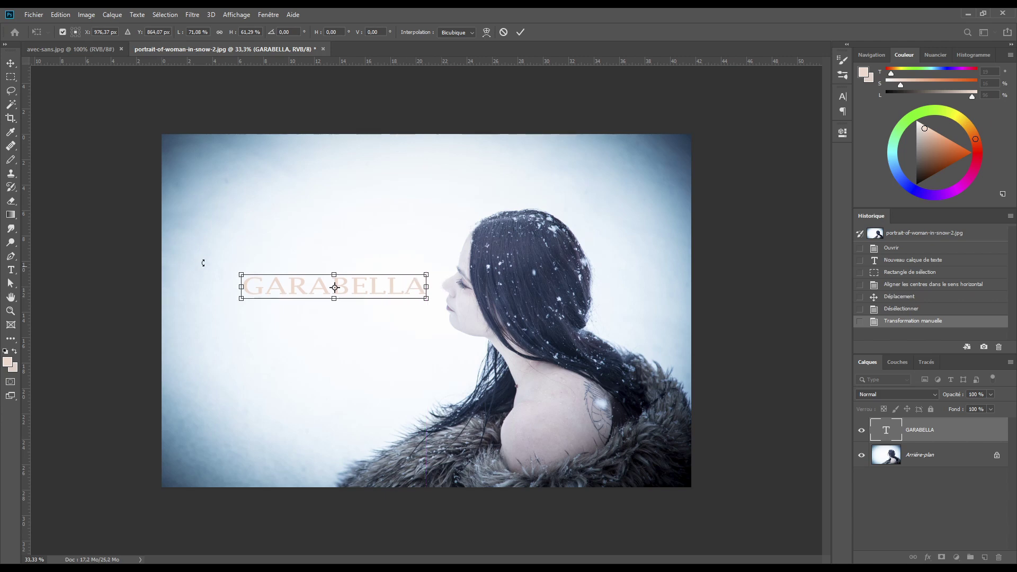
{"action": "left_click", "coordinate": [520, 32]}
Try centring GARABELLA horizontally in a rectangular selection spanning from the image's left edge to the woman's face
{"action": "left_click", "coordinate": [11, 77]}
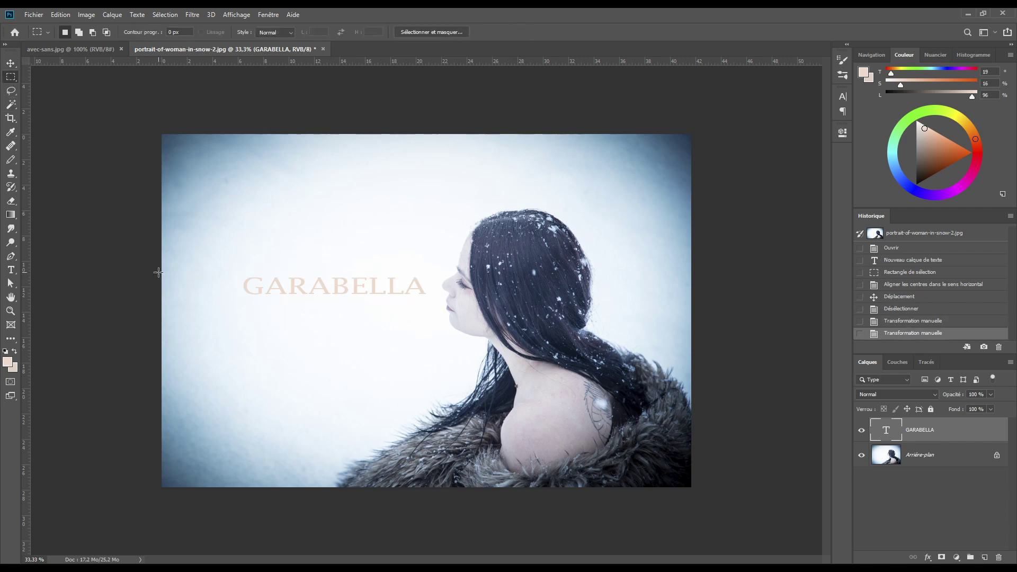
{"action": "left_click_drag", "start_coordinate": [158, 272], "coordinate": [441, 300]}
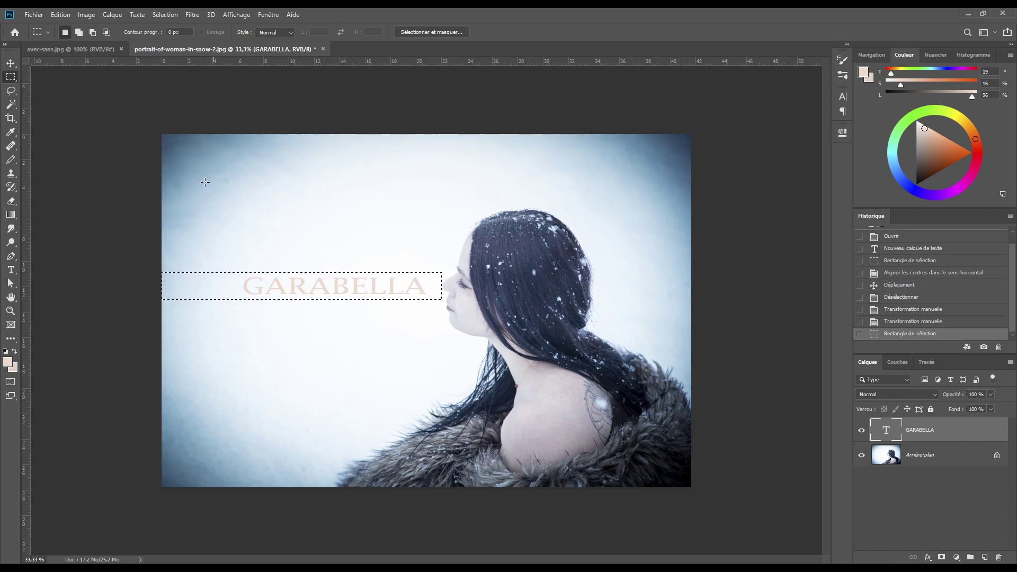
{"action": "left_click", "coordinate": [10, 63]}
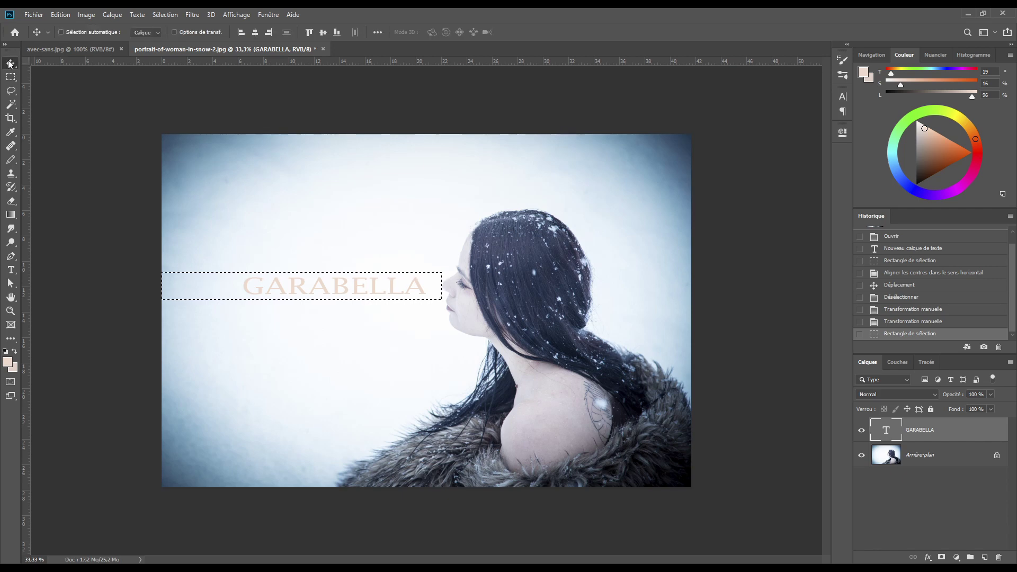
{"action": "left_click", "coordinate": [255, 32]}
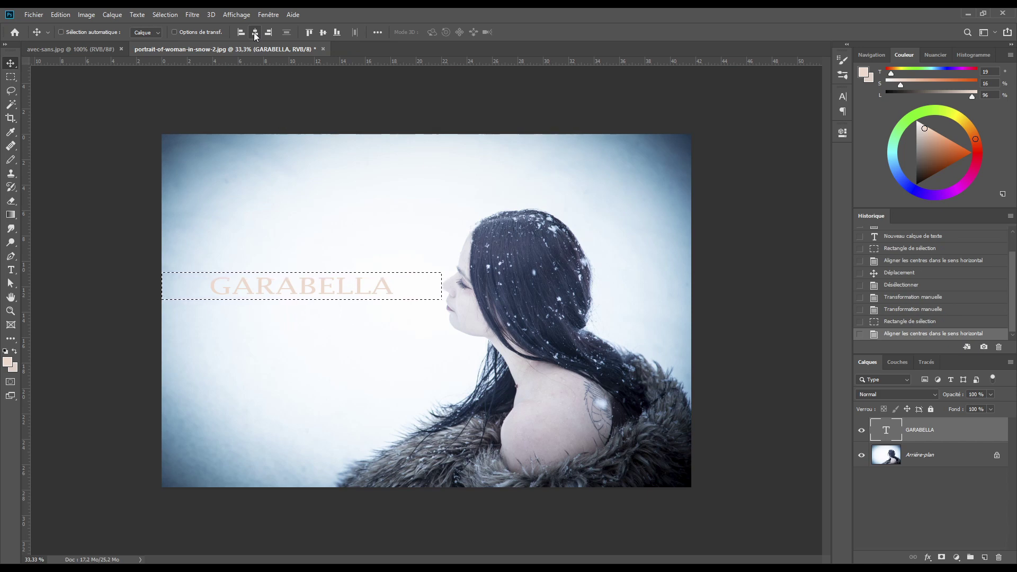
Revert the document history to the first manual transformation of GARABELLA, undoing the smaller scaling and second centring
{"action": "left_click", "coordinate": [904, 285]}
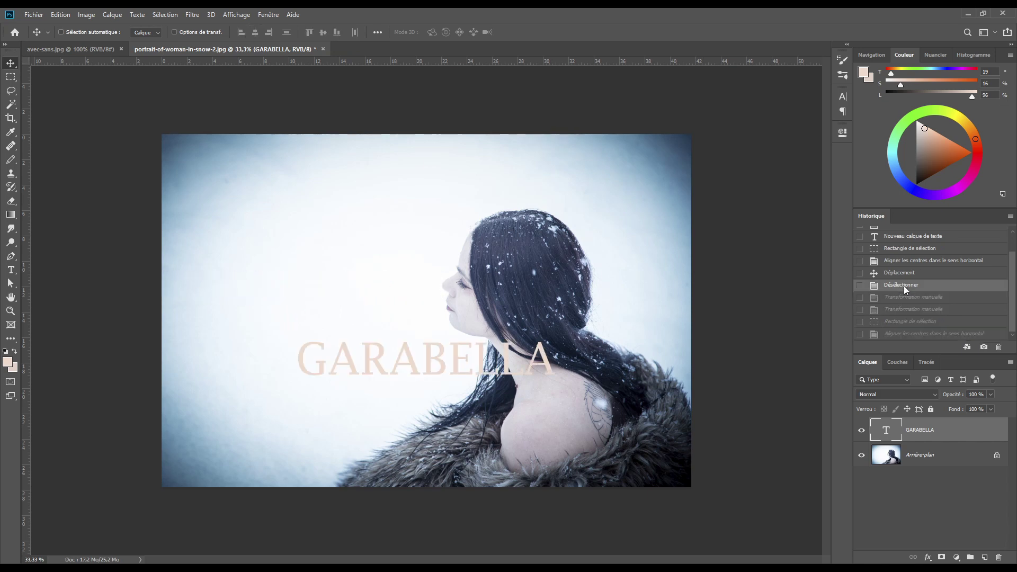
{"action": "left_click", "coordinate": [903, 296]}
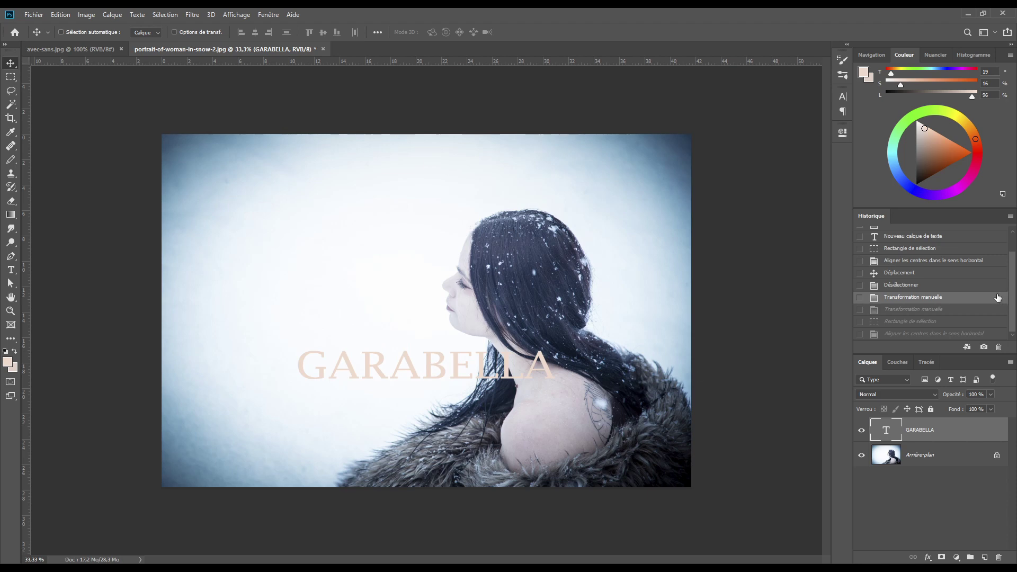
{"action": "left_click", "coordinate": [903, 309]}
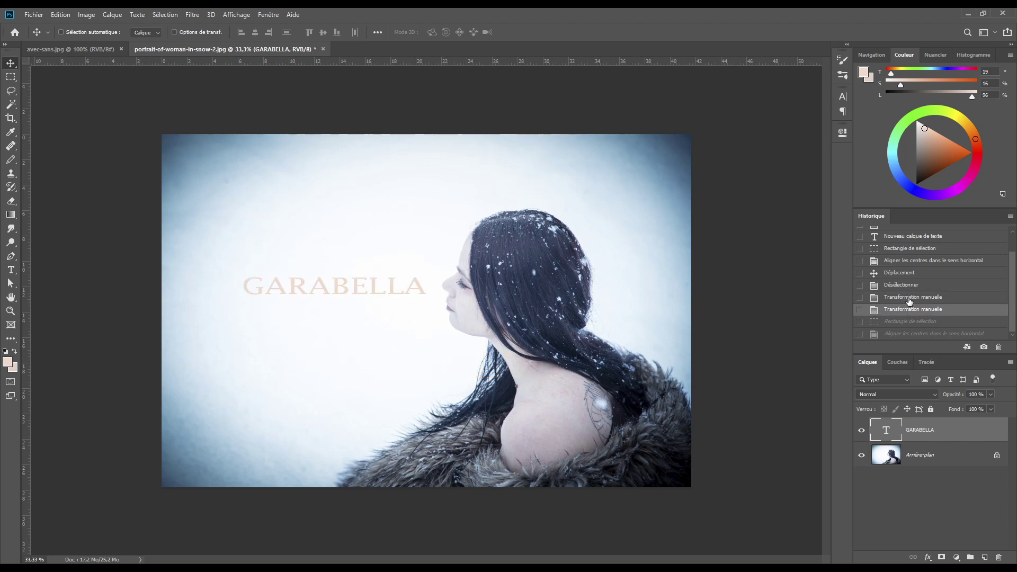
{"action": "left_click", "coordinate": [909, 298]}
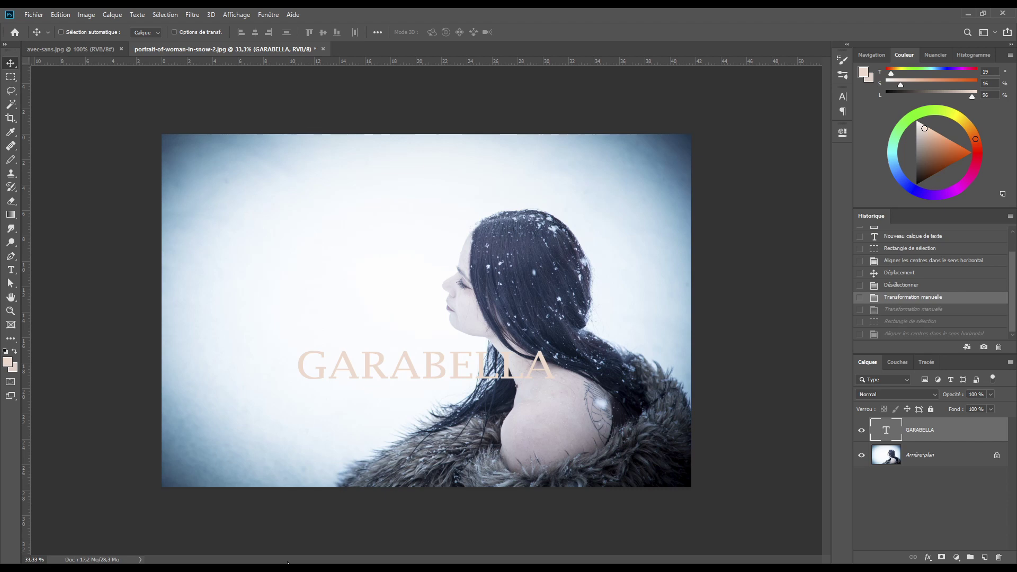
Add a new text layer reading WINTER FASHION EDITION over the lower part of the photo, just below GARABELLA
{"action": "left_click", "coordinate": [12, 270]}
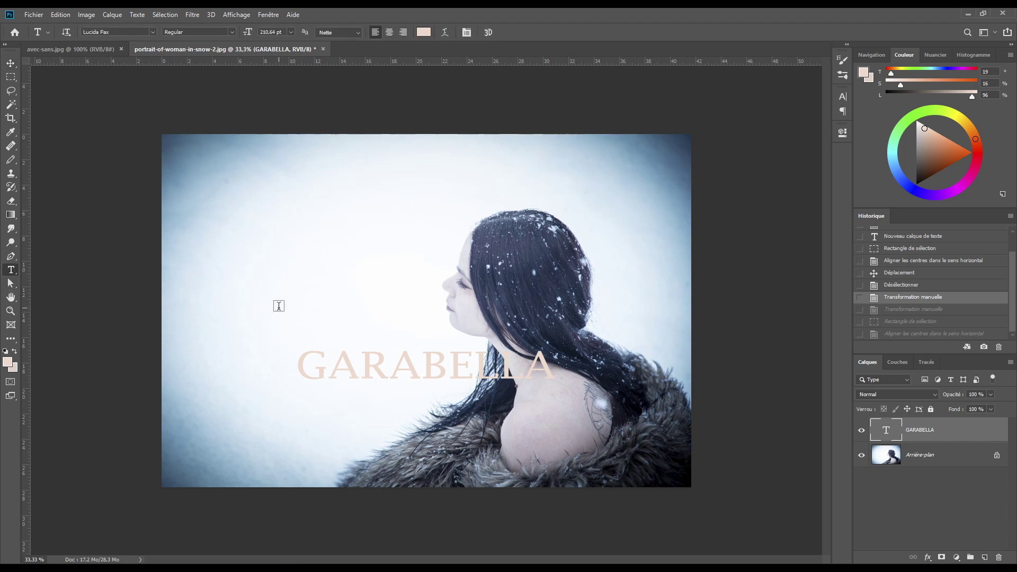
{"action": "left_click", "coordinate": [252, 405]}
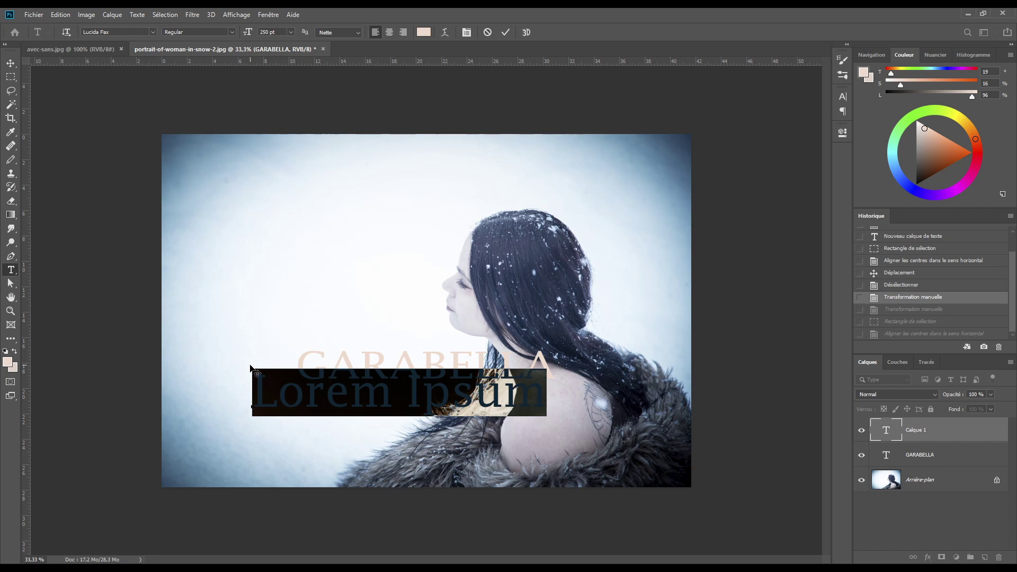
{"action": "type", "text": "WINTE"}
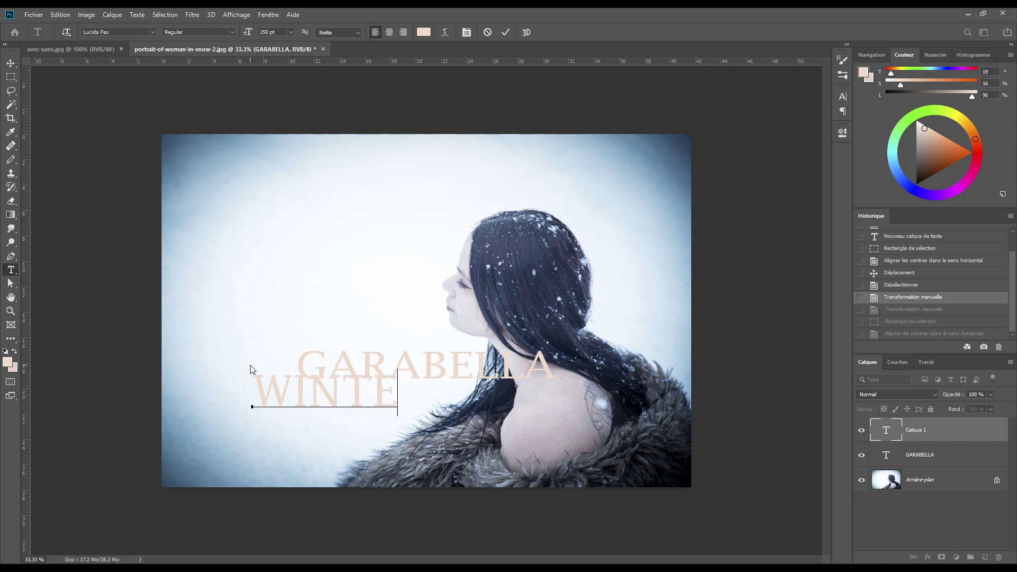
{"action": "type", "text": "R FASH"}
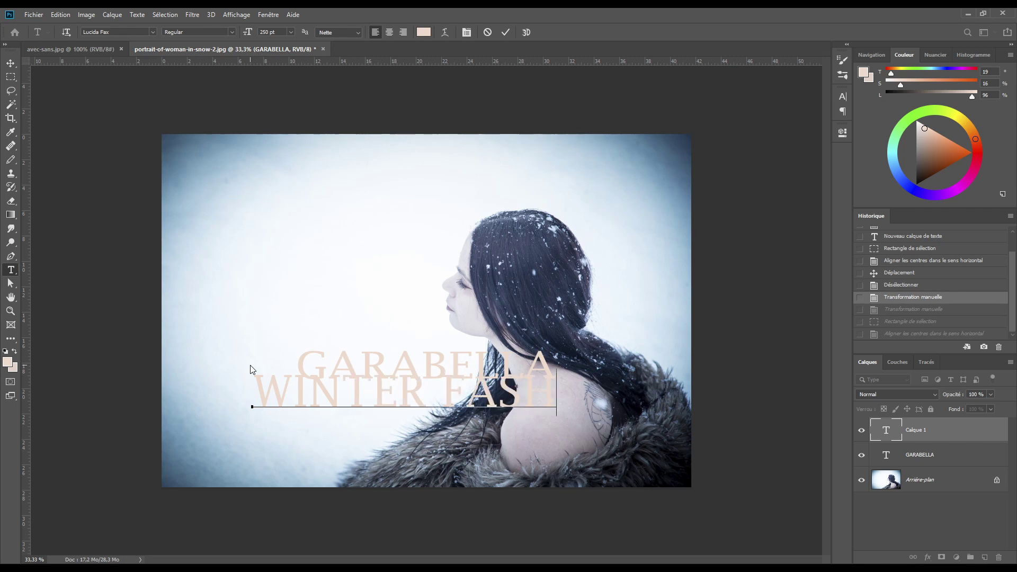
{"action": "type", "text": "ION ELITE"}
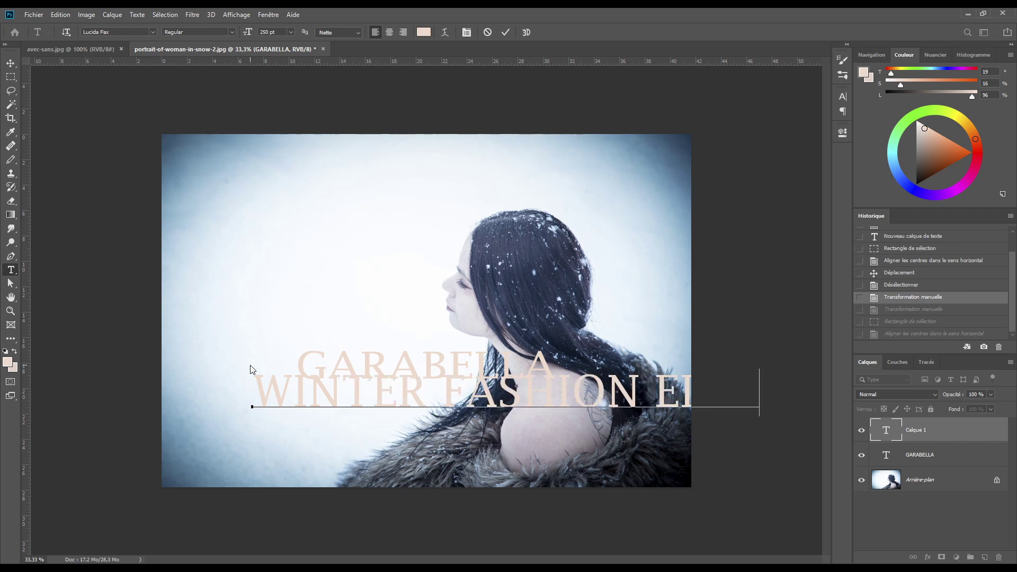
Set the whole WINTER FASHION EDITION line in the Source Sans Pro Light font
{"action": "left_click_drag", "start_coordinate": [254, 389], "coordinate": [844, 420]}
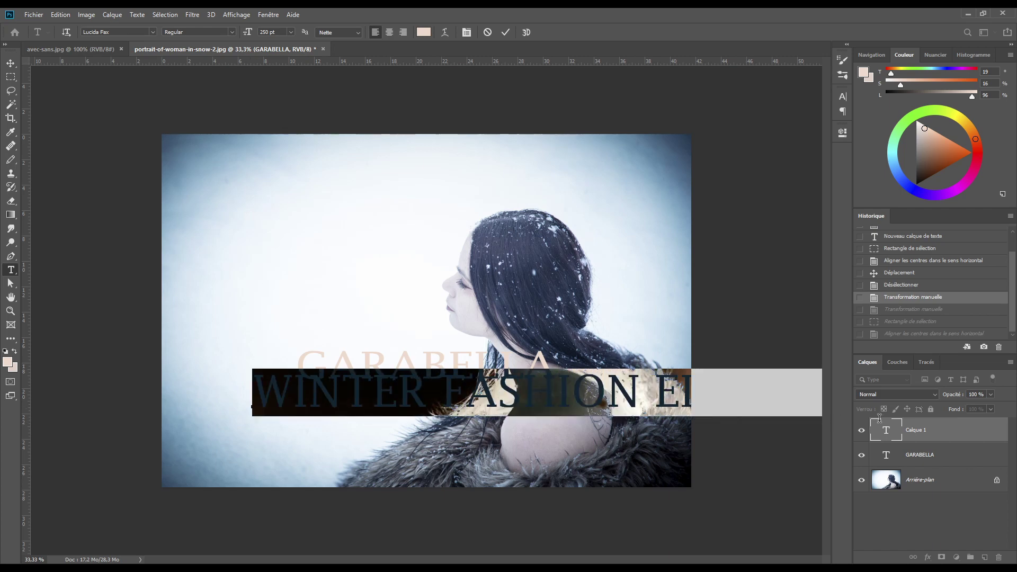
{"action": "left_click", "coordinate": [122, 31]}
{"action": "type", "text": "Sou"}
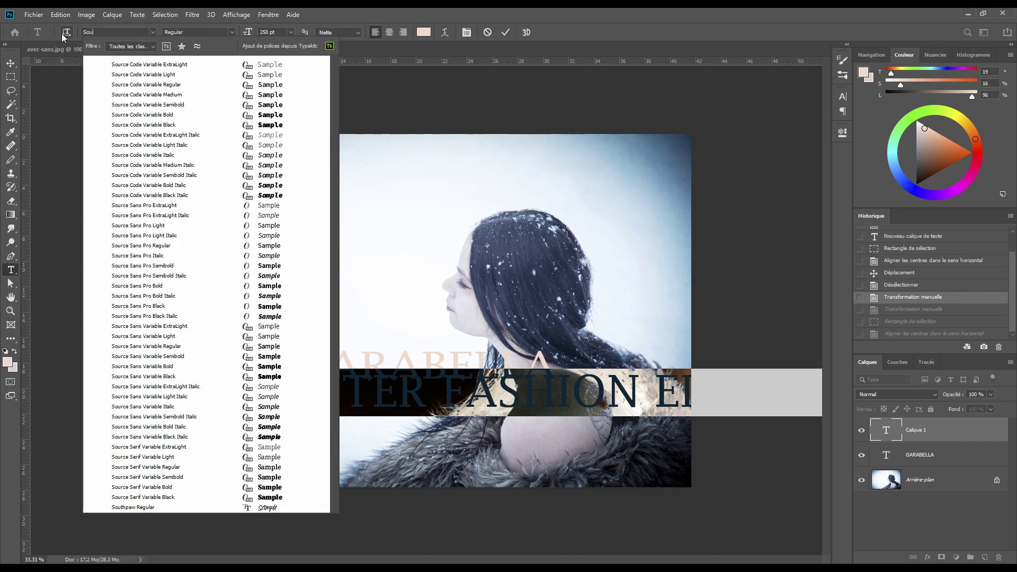
{"action": "type", "text": "rce Sans"}
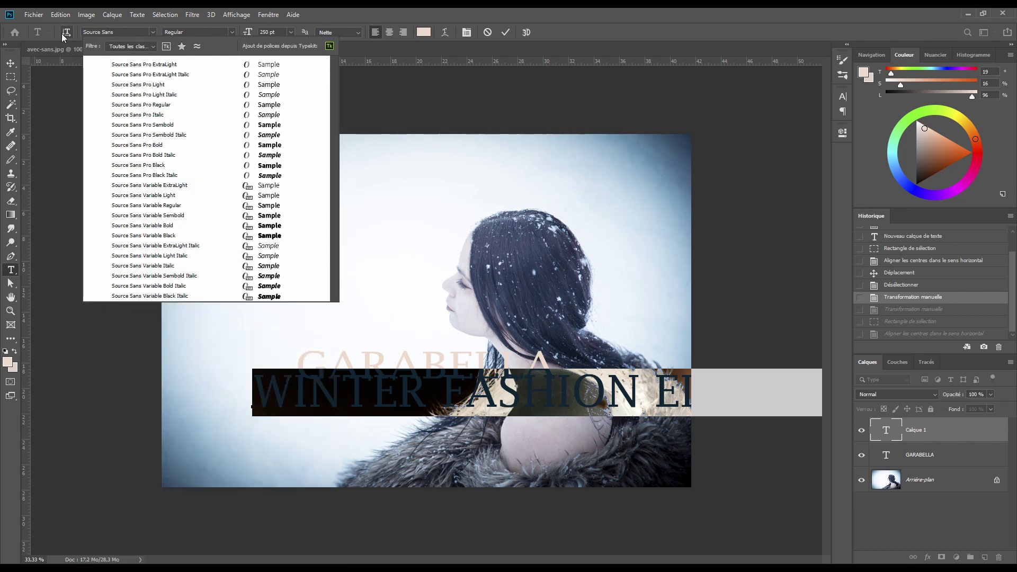
{"action": "type", "text": " P"}
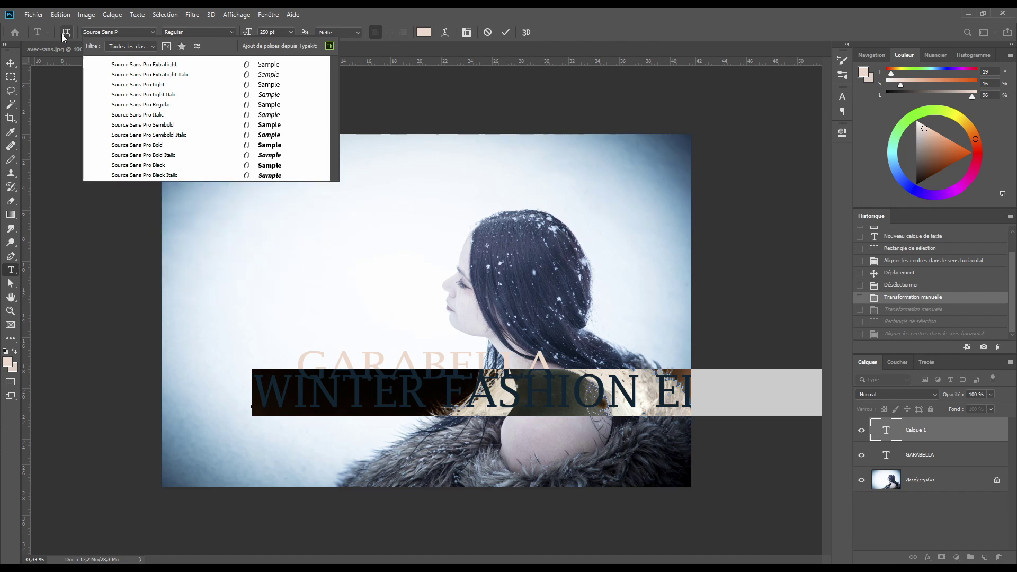
{"action": "type", "text": "rio"}
{"action": "left_click", "coordinate": [156, 84]}
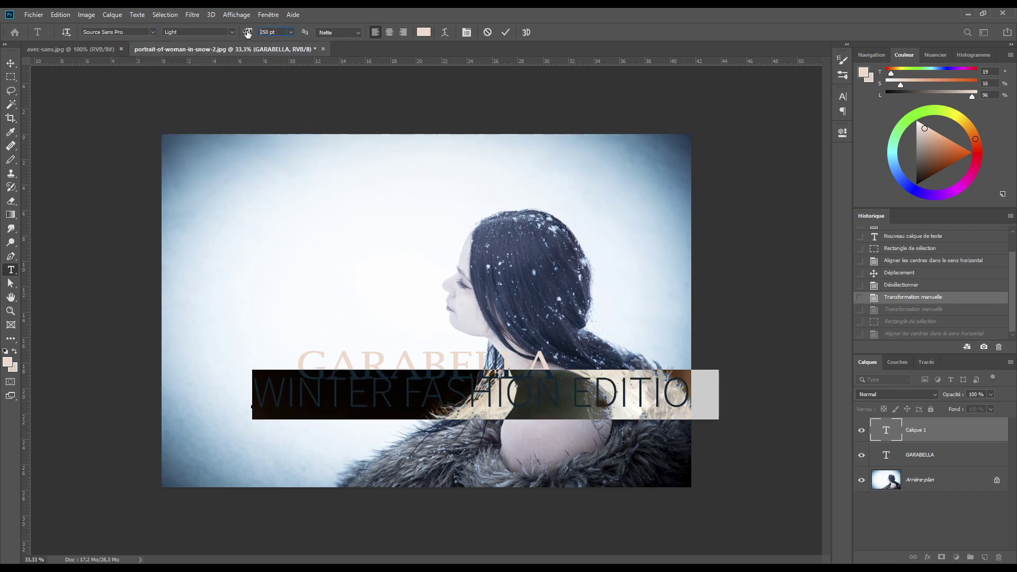
Reduce WINTER FASHION EDITION to 100 pt and move it beneath GARABELLA, with both lines starting at the same left edge
{"action": "left_click_drag", "start_coordinate": [248, 33], "coordinate": [171, 44]}
{"action": "left_click_drag", "start_coordinate": [246, 33], "coordinate": [240, 35]}
{"action": "key", "text": "ctrl+Return"}
{"action": "key", "text": "v"}
{"action": "left_click_drag", "start_coordinate": [324, 401], "coordinate": [372, 400]}
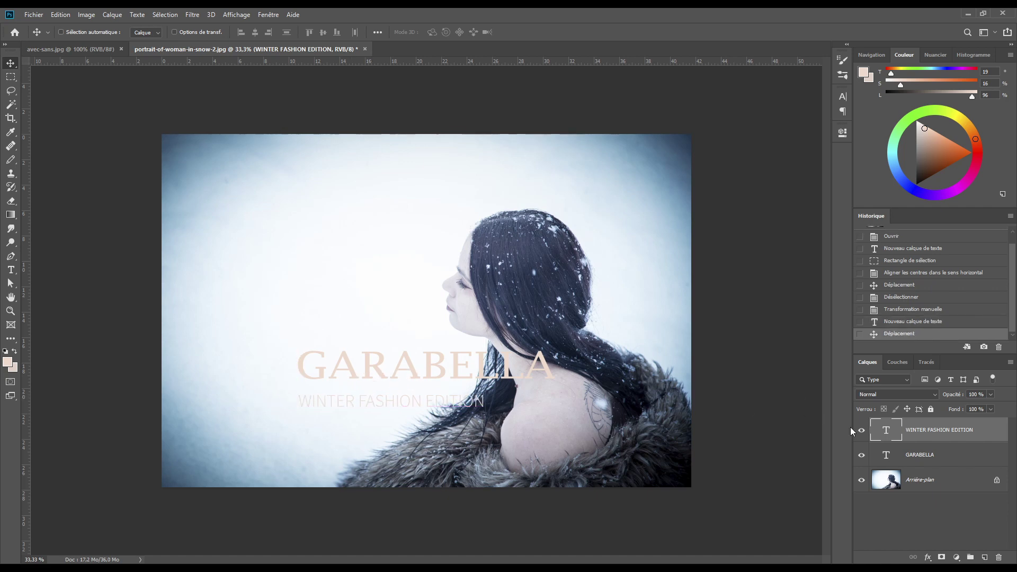
Set the tracking of the WINTER FASHION EDITION text to 200
{"action": "left_click", "coordinate": [843, 111]}
{"action": "left_click", "coordinate": [841, 94]}
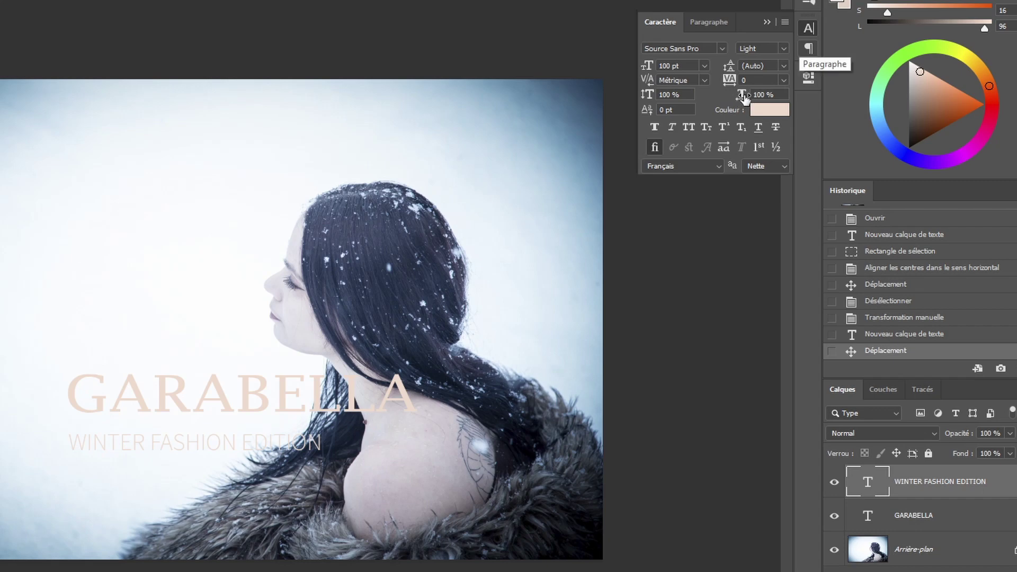
{"action": "left_click_drag", "start_coordinate": [721, 80], "coordinate": [729, 80]}
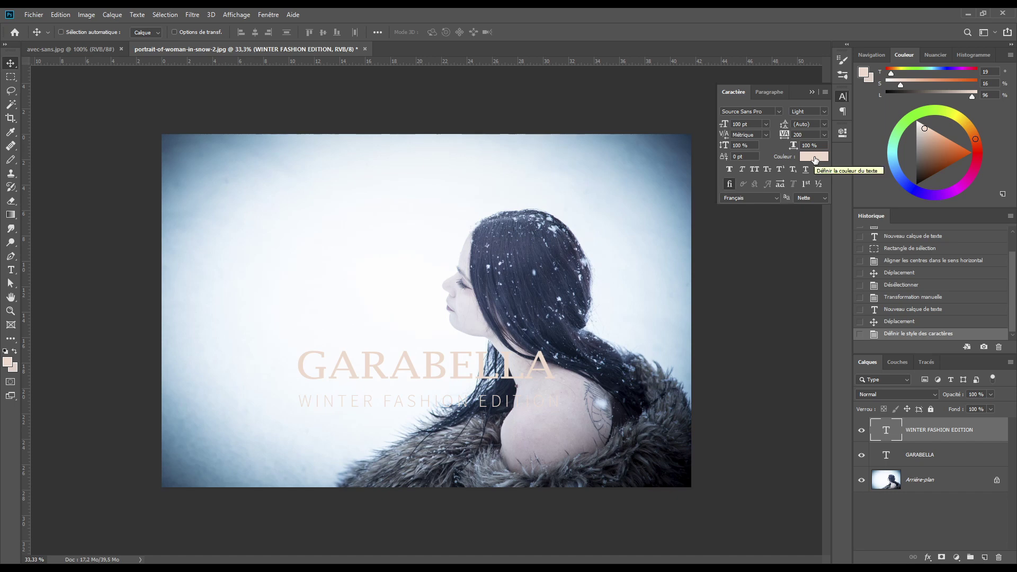
Colour WINTER FASHION EDITION with hex 73e5ef and move the line up closer to GARABELLA
{"action": "left_click", "coordinate": [814, 158]}
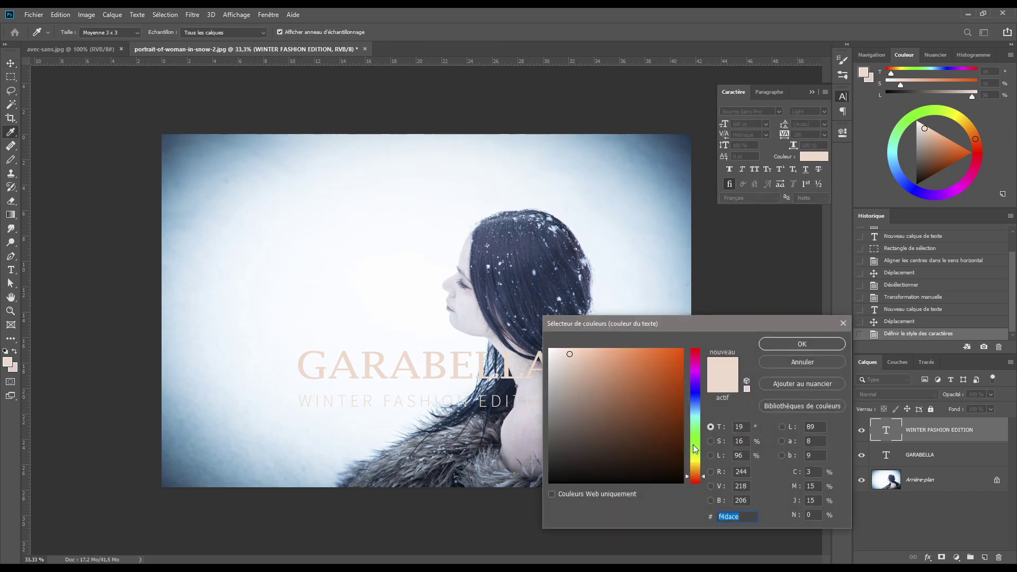
{"action": "type", "text": "73"}
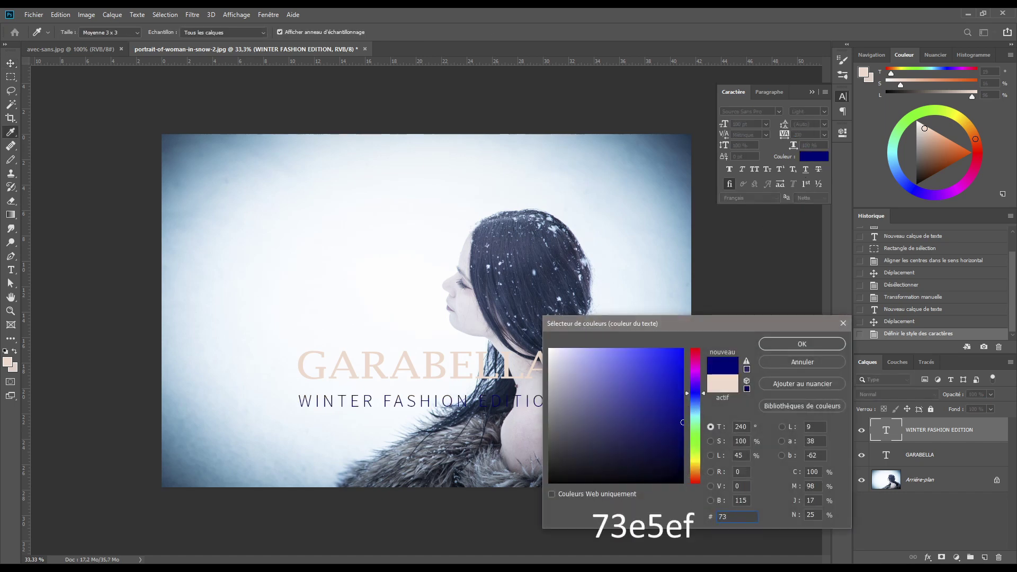
{"action": "type", "text": "e"}
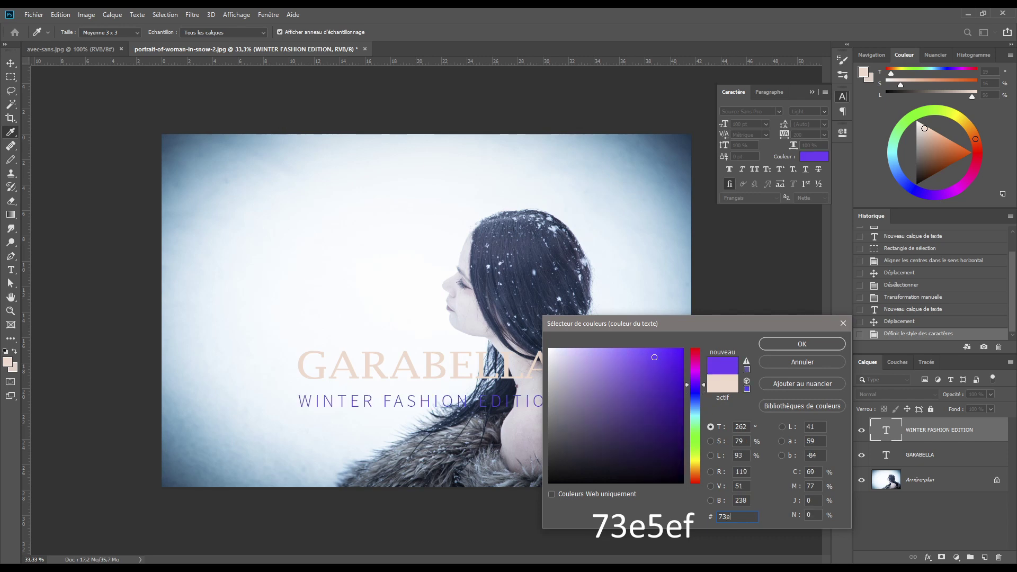
{"action": "type", "text": "5ef"}
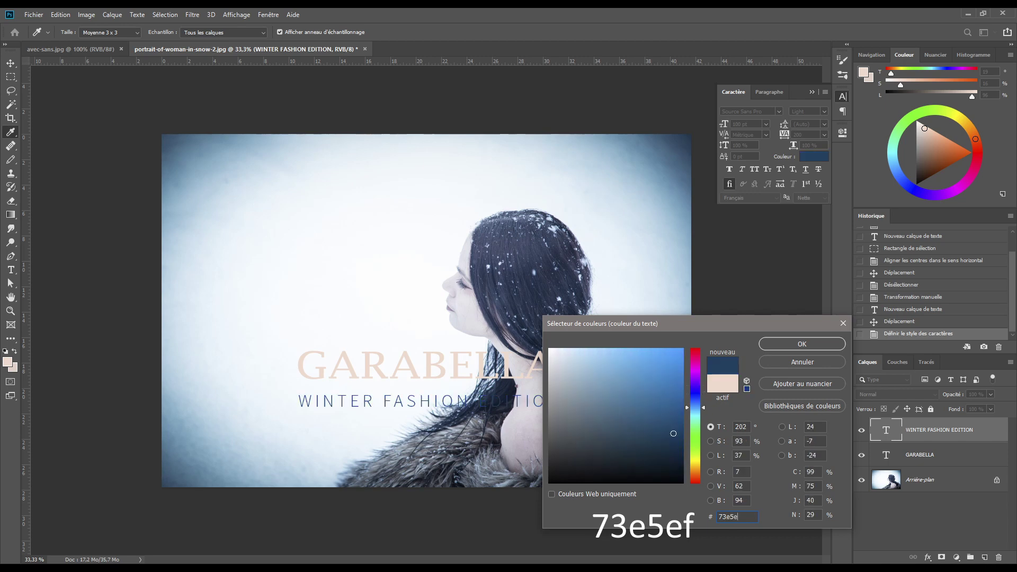
{"action": "left_click", "coordinate": [805, 344]}
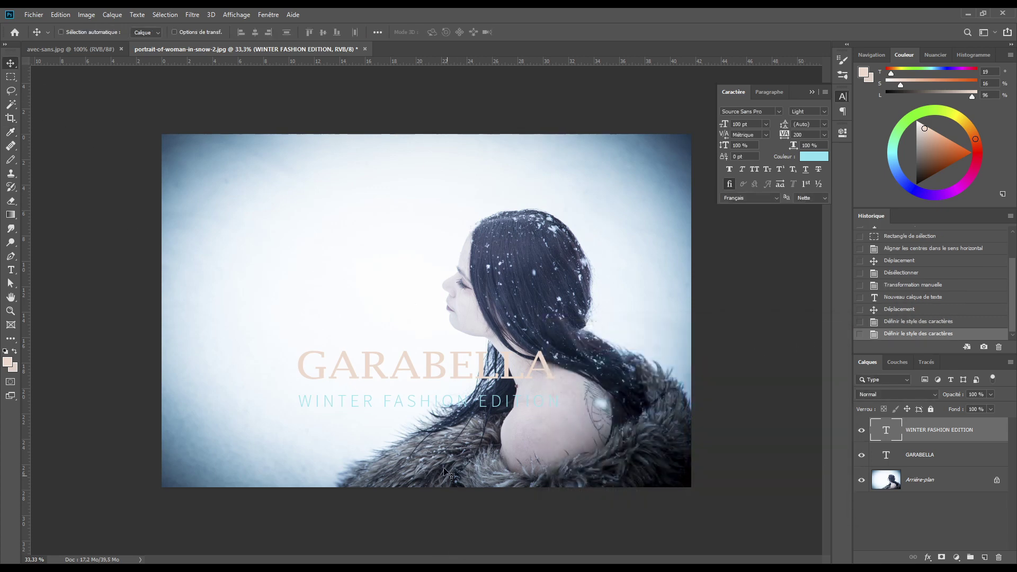
{"action": "left_click_drag", "start_coordinate": [450, 401], "coordinate": [450, 395]}
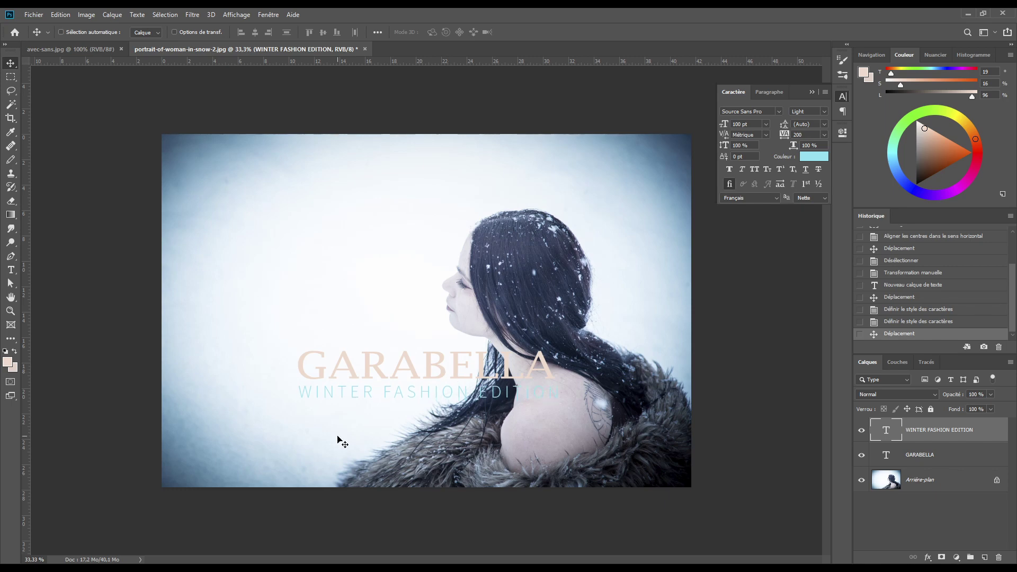
Place two vertical guides, one at the left edge of GARABELLA's G and one at the right edge of its final A
{"action": "left_click", "coordinate": [145, 358], "text": "ctrl"}
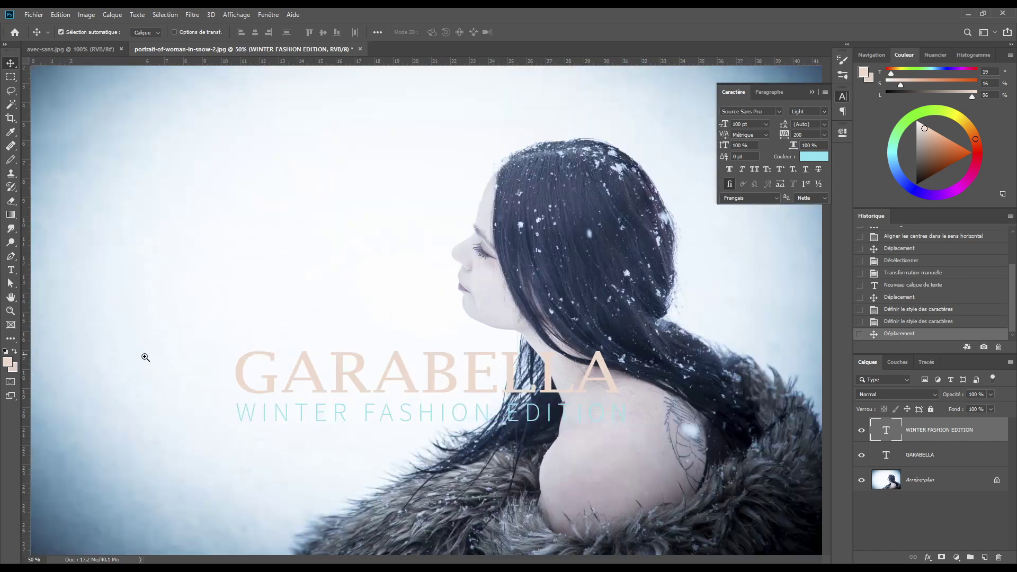
{"action": "left_click", "coordinate": [94, 385], "text": "ctrl"}
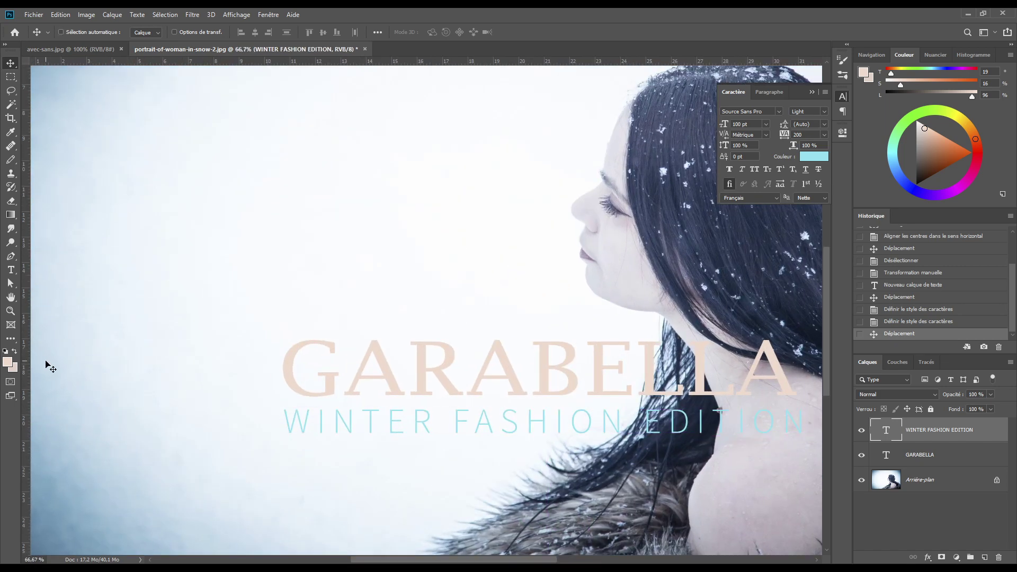
{"action": "left_click_drag", "start_coordinate": [26, 349], "coordinate": [282, 400]}
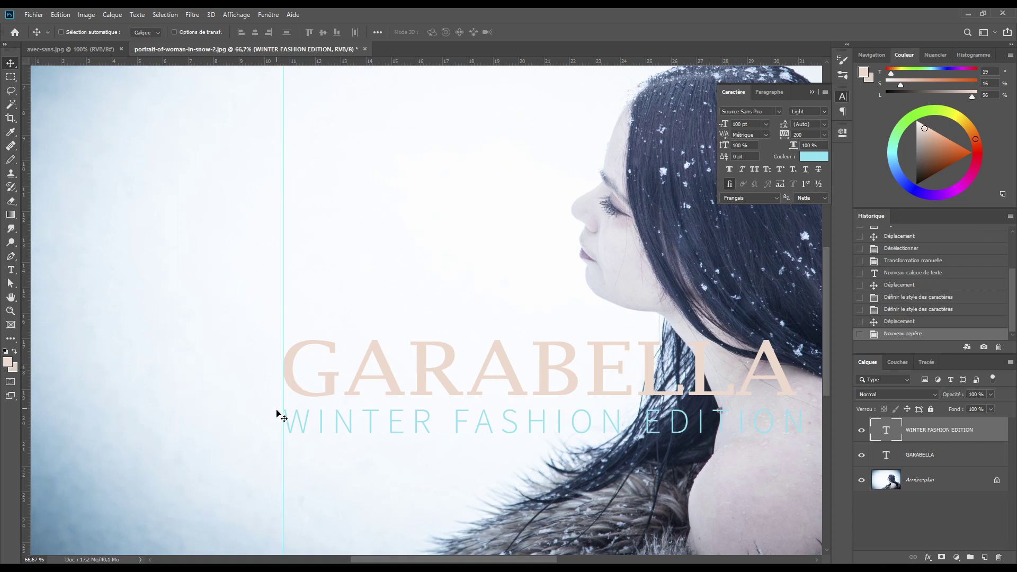
{"action": "scroll", "coordinate": [237, 391], "scroll_direction": "right", "scroll_amount": 10}
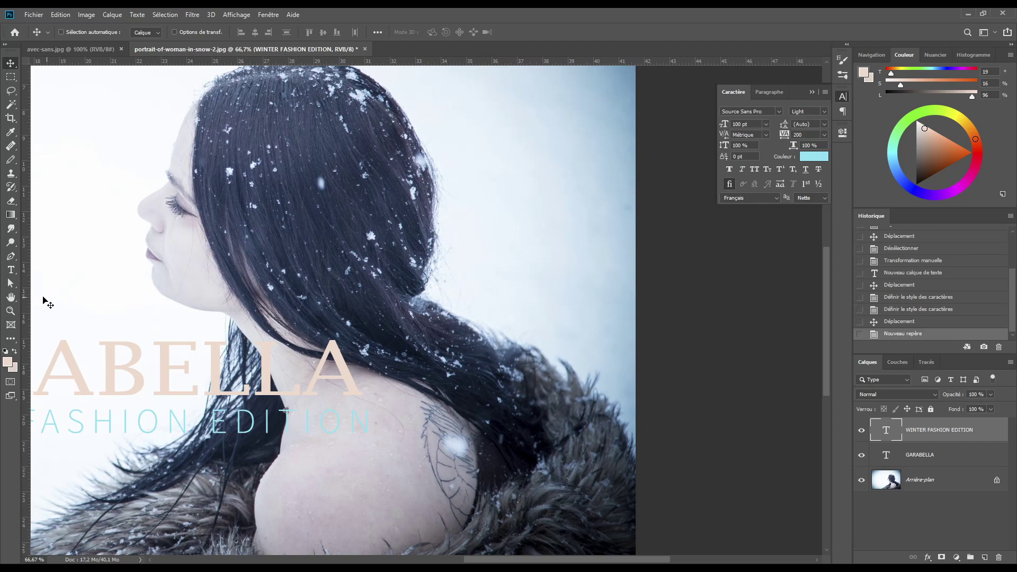
{"action": "left_click_drag", "start_coordinate": [23, 296], "coordinate": [350, 340]}
{"action": "left_click", "coordinate": [923, 456]}
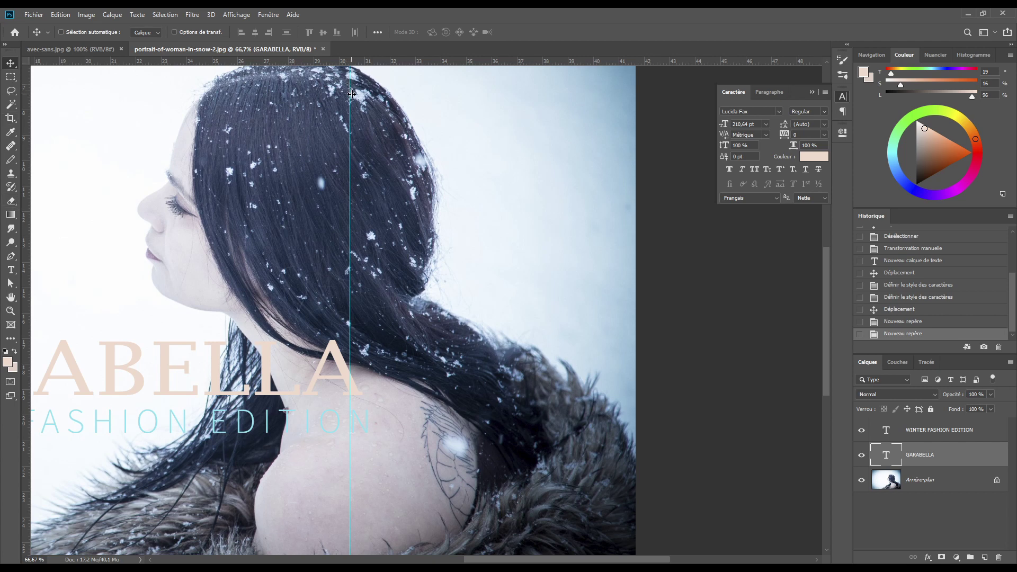
{"action": "left_click_drag", "start_coordinate": [351, 94], "coordinate": [363, 94]}
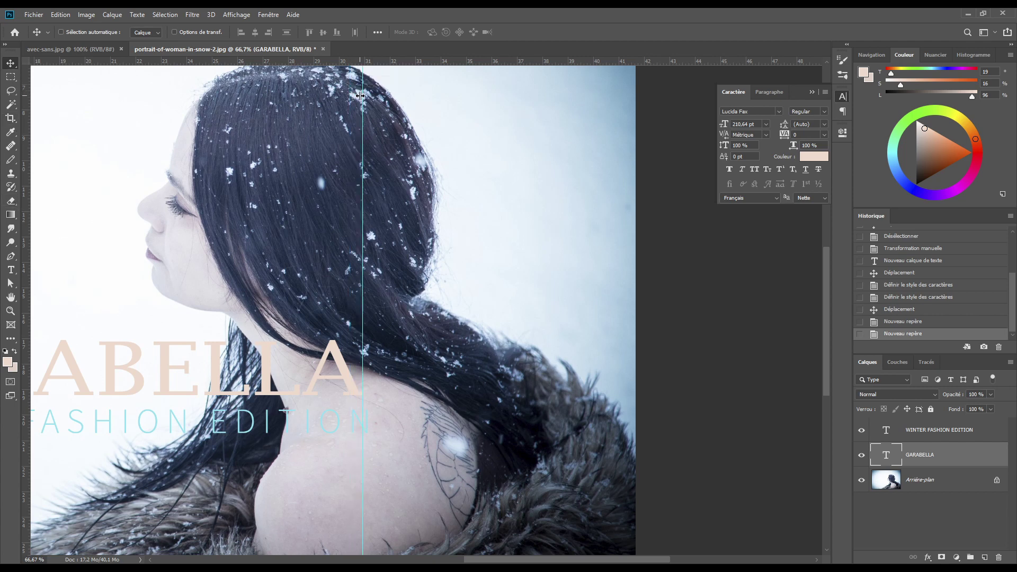
Nudge the WINTER FASHION EDITION layer left until its W meets the guide at the start of GARABELLA
{"action": "left_click_drag", "start_coordinate": [544, 559], "coordinate": [442, 559]}
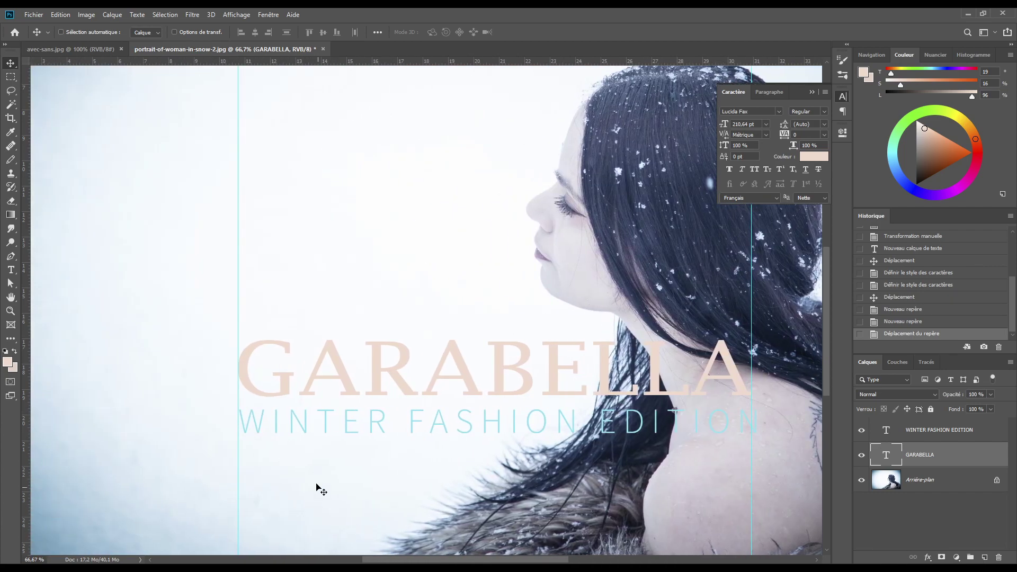
{"action": "key", "text": "ctrl+space"}
{"action": "left_click", "coordinate": [236, 403], "text": "ctrl"}
{"action": "left_click", "coordinate": [235, 403], "text": "ctrl"}
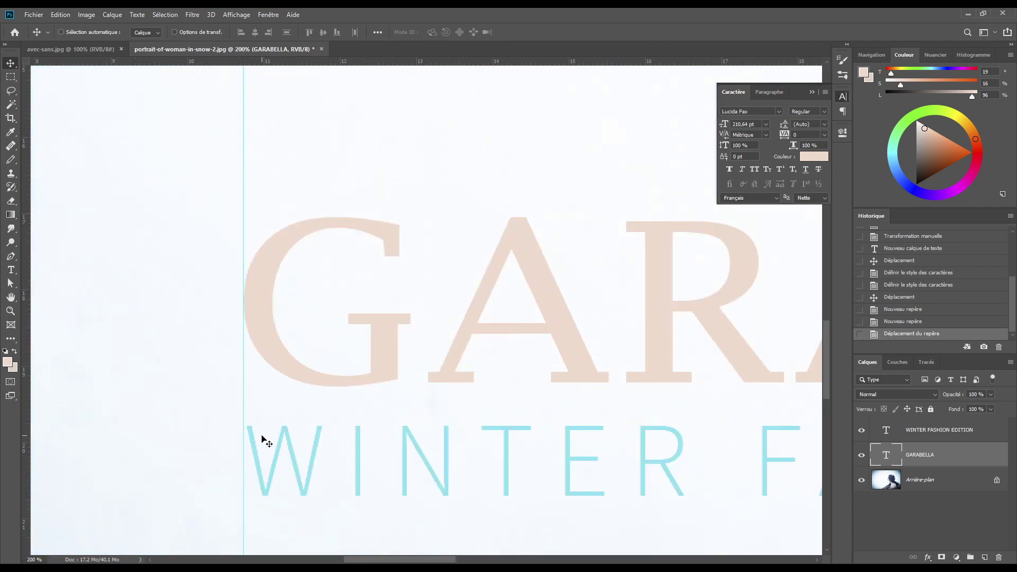
{"action": "left_click", "coordinate": [918, 430]}
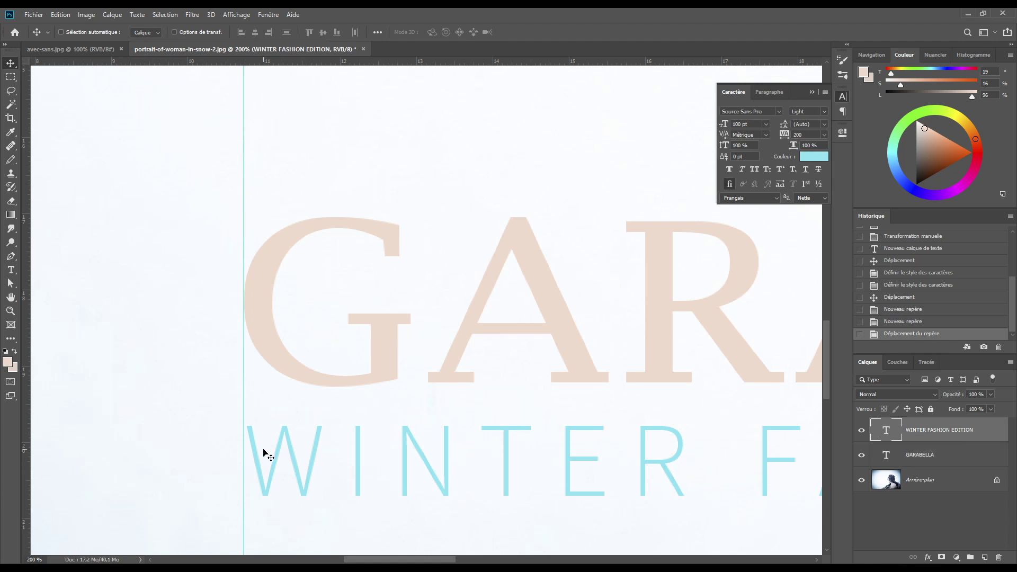
{"action": "key", "text": "Left"}
{"action": "key", "text": "Left"}
{"action": "key", "text": "Left"}
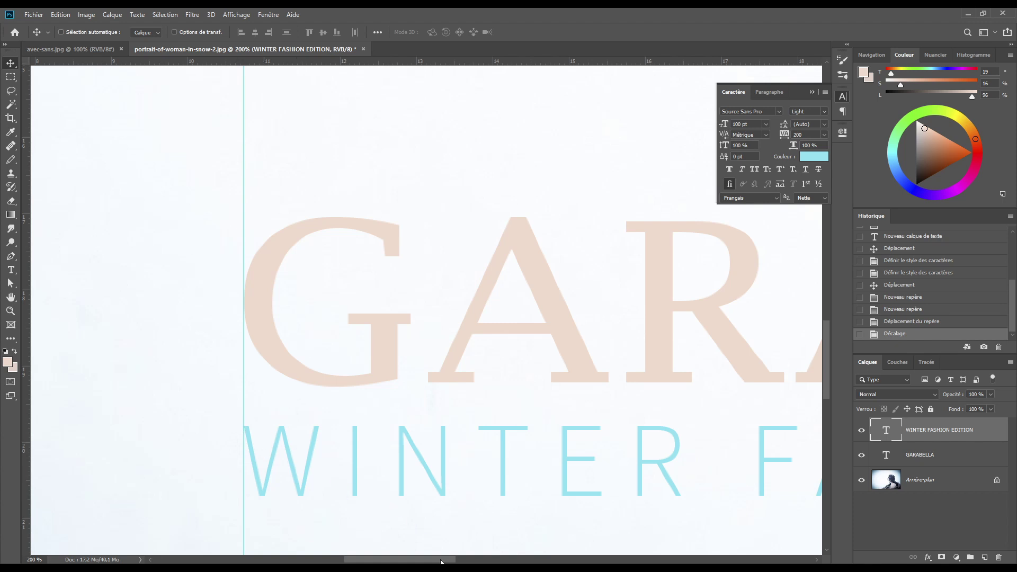
Free-transform WINTER FASHION EDITION to 99.30% width, ending at the right guide, and 76.92% height, shrinking it from the top edge
{"action": "left_click_drag", "start_coordinate": [441, 562], "coordinate": [613, 561]}
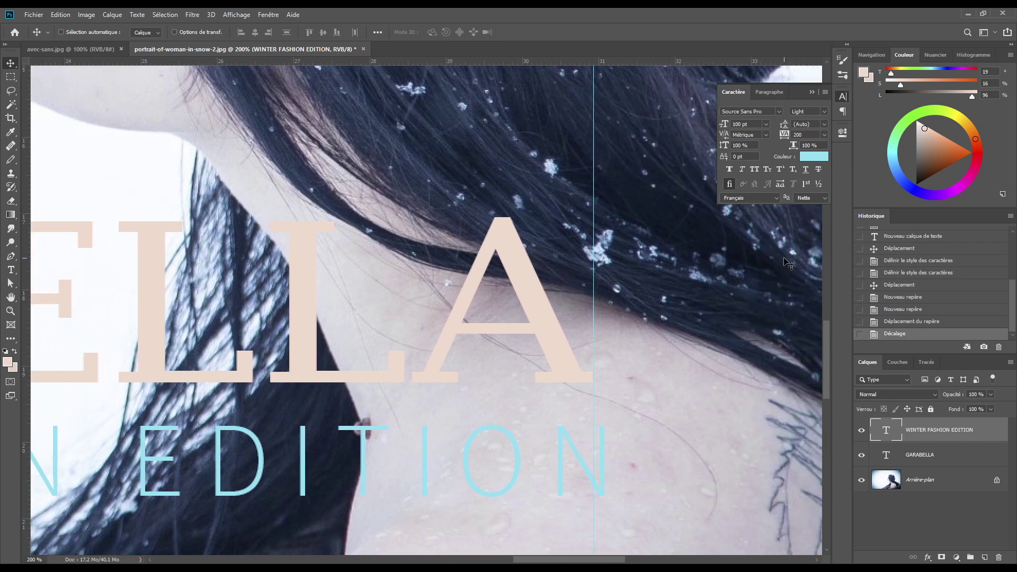
{"action": "key", "text": "ctrl+t"}
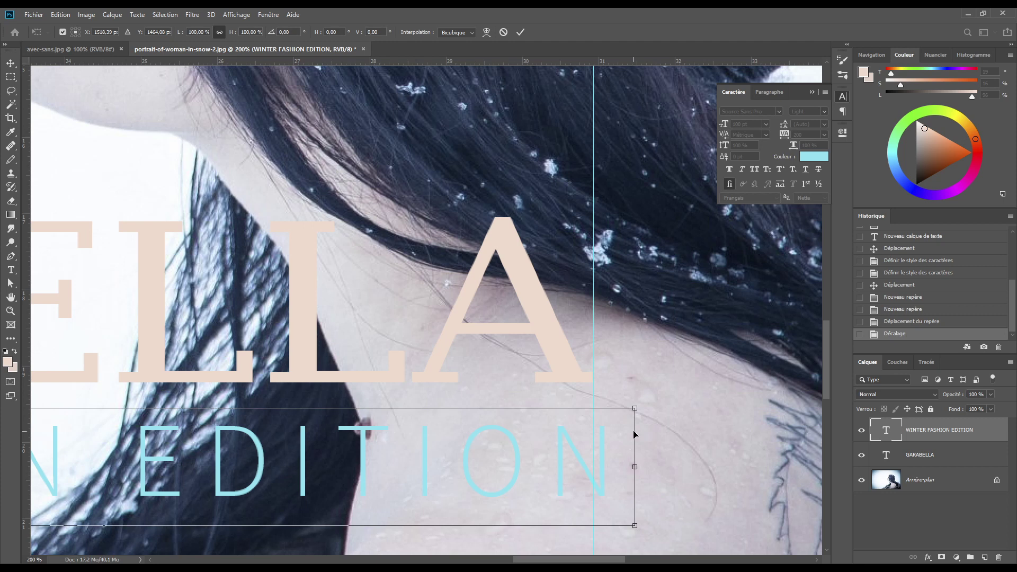
{"action": "left_click_drag", "start_coordinate": [634, 467], "coordinate": [623, 469]}
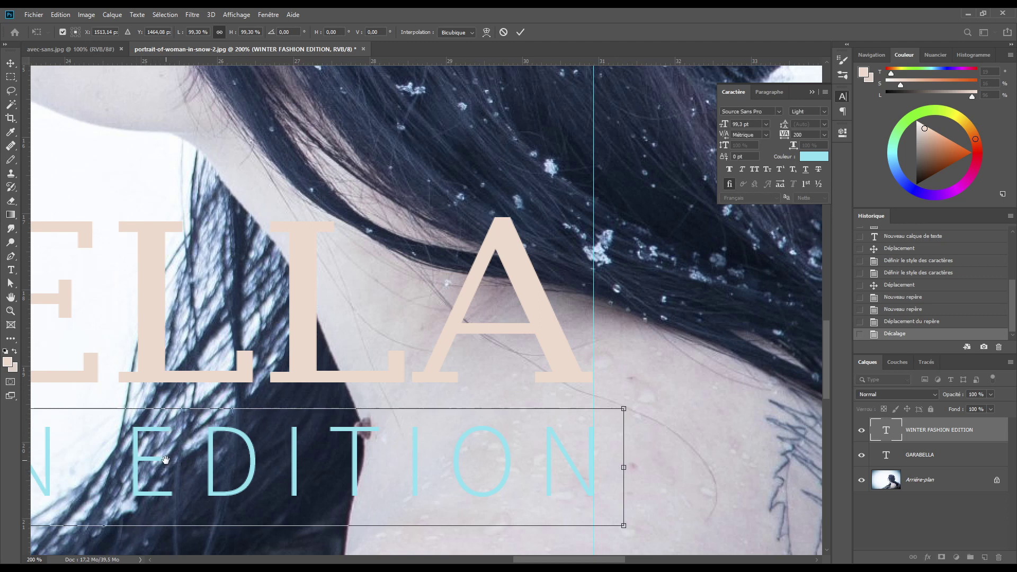
{"action": "left_click_drag", "start_coordinate": [164, 460], "coordinate": [404, 461]}
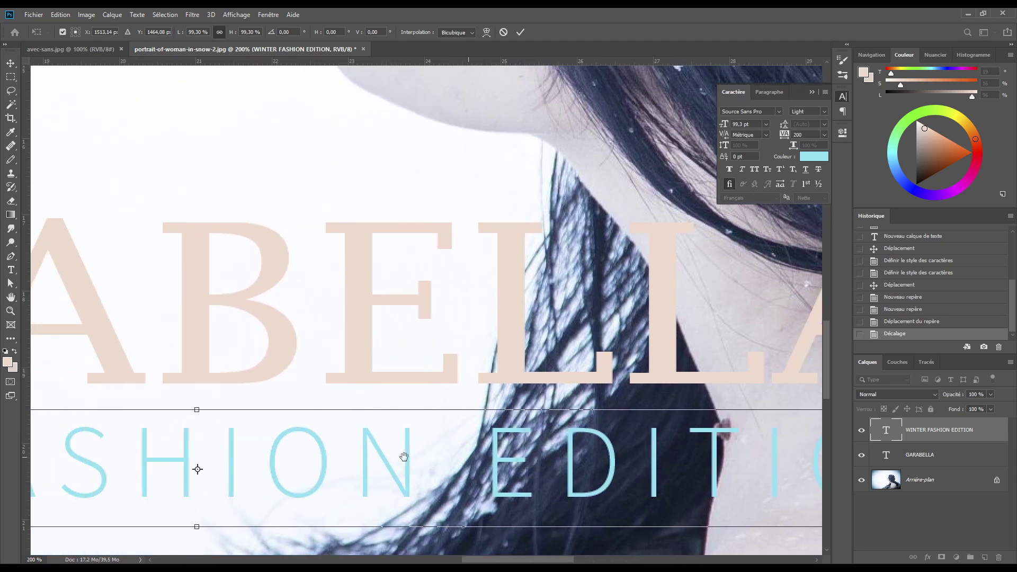
{"action": "left_click_drag", "start_coordinate": [197, 411], "coordinate": [196, 437]}
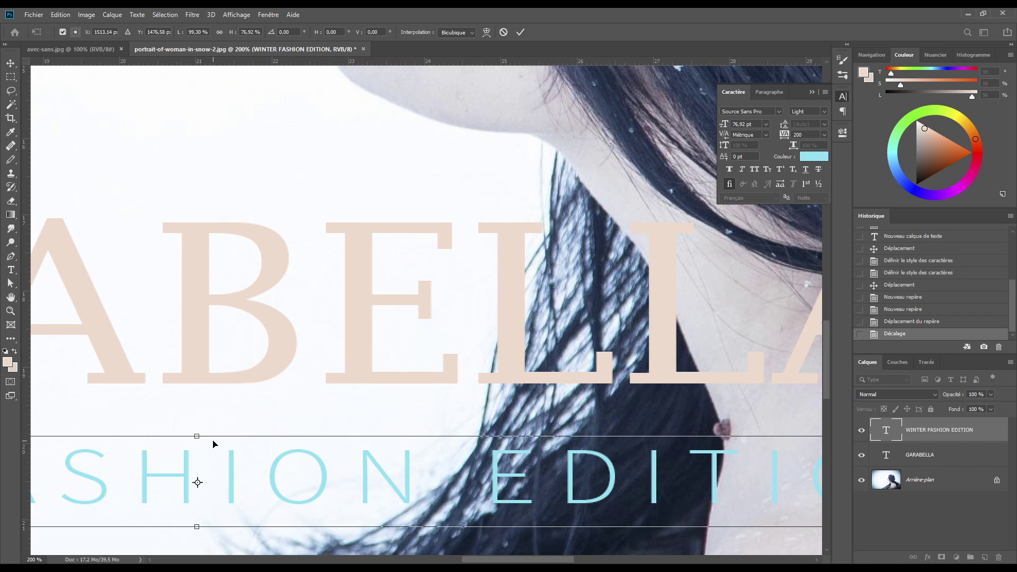
{"action": "key", "text": "Return"}
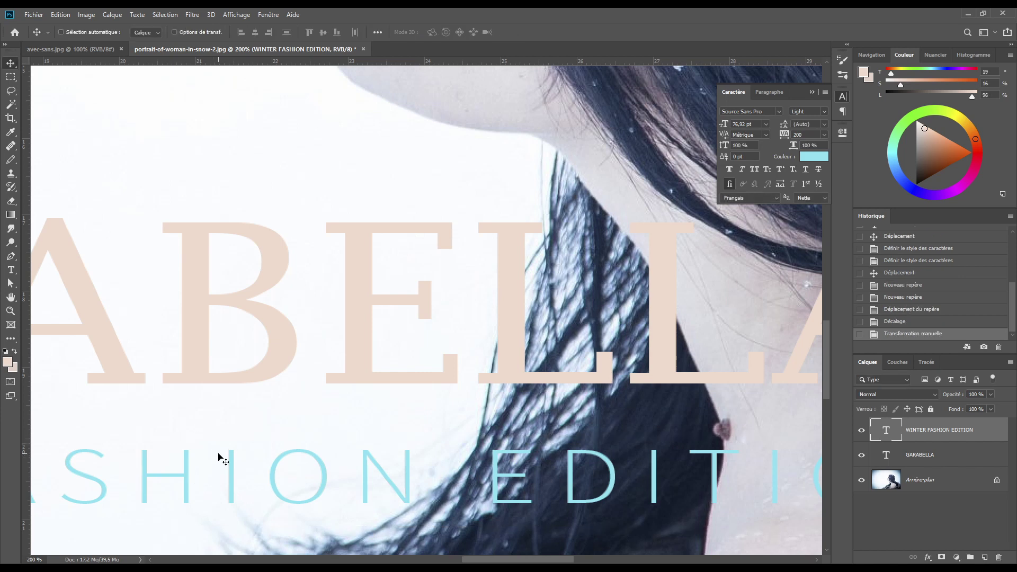
Clear all guides from the document
{"action": "left_click_drag", "start_coordinate": [147, 470], "coordinate": [85, 394]}
{"action": "left_click_drag", "start_coordinate": [640, 390], "coordinate": [122, 392]}
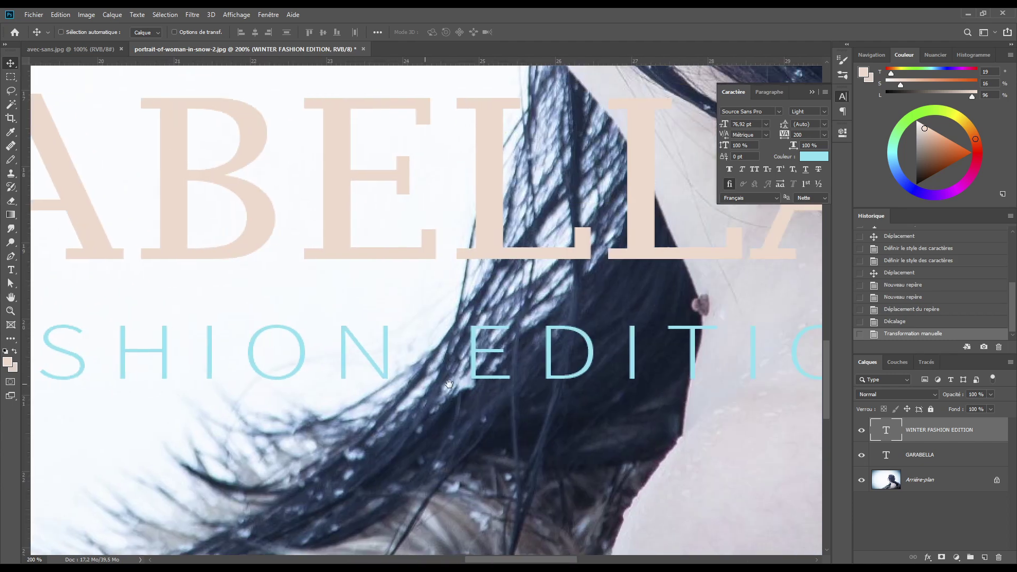
{"action": "left_click_drag", "start_coordinate": [538, 392], "coordinate": [285, 391]}
{"action": "left_click_drag", "start_coordinate": [215, 389], "coordinate": [586, 379]}
{"action": "left_click_drag", "start_coordinate": [301, 364], "coordinate": [371, 363]}
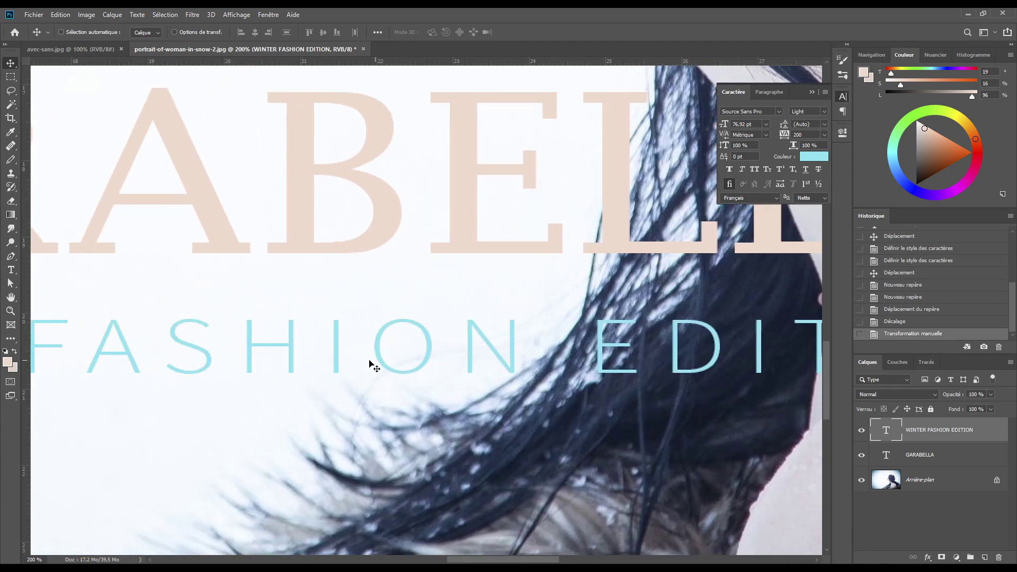
{"action": "scroll", "coordinate": [295, 378], "scroll_direction": "down", "scroll_amount": 6}
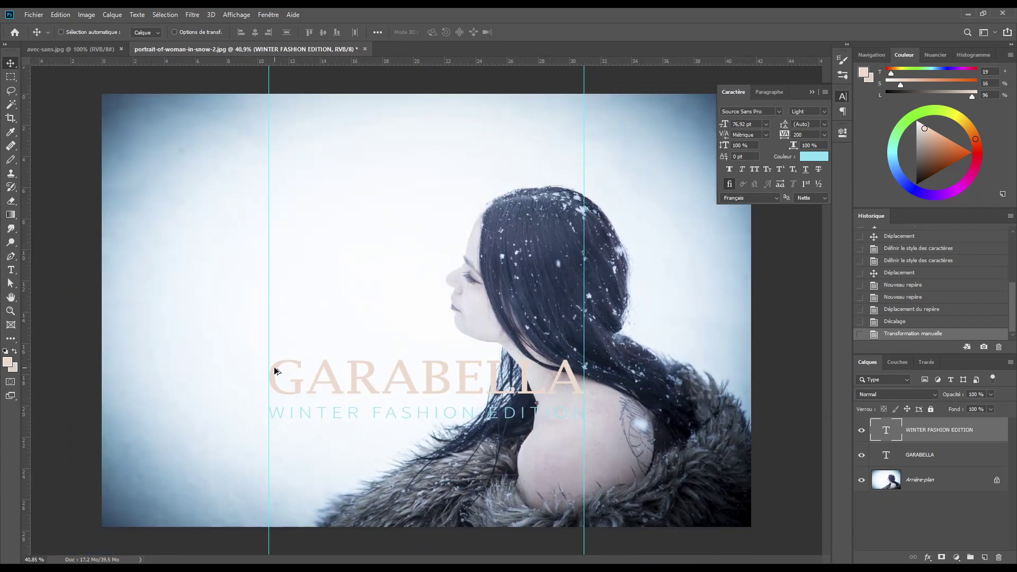
{"action": "left_click", "coordinate": [236, 15]}
{"action": "left_click", "coordinate": [257, 272]}
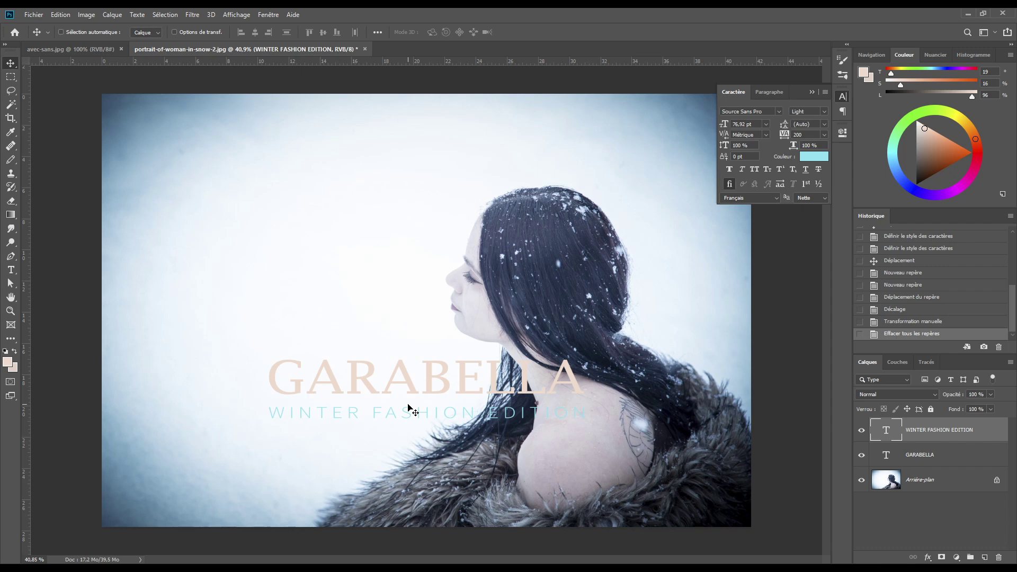
Add a new empty layer directly above the background photo, beneath both text layers
{"action": "key", "text": "g"}
{"action": "key", "text": "alt+bracketleft"}
{"action": "left_click", "coordinate": [889, 483]}
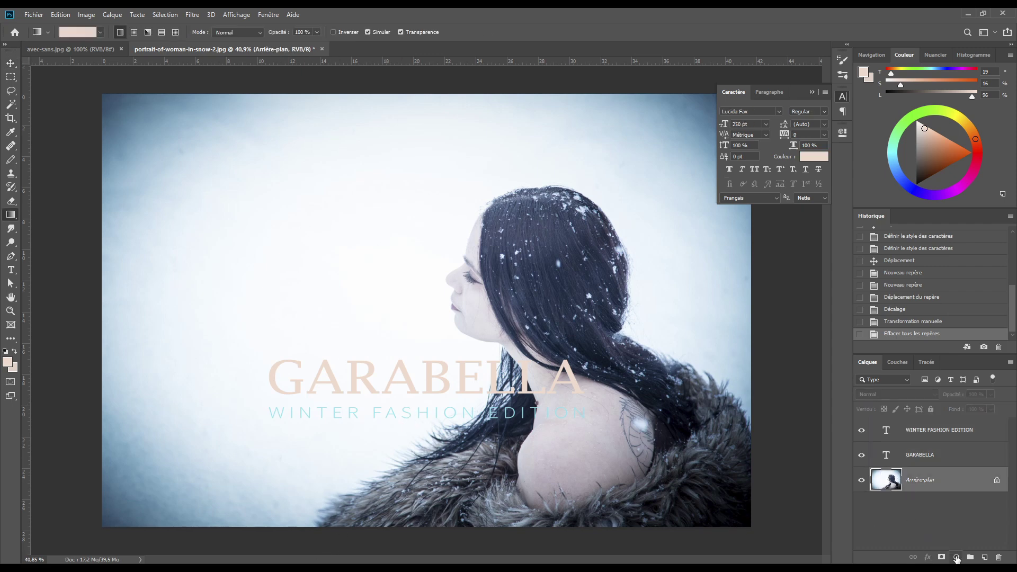
{"action": "left_click", "coordinate": [984, 558]}
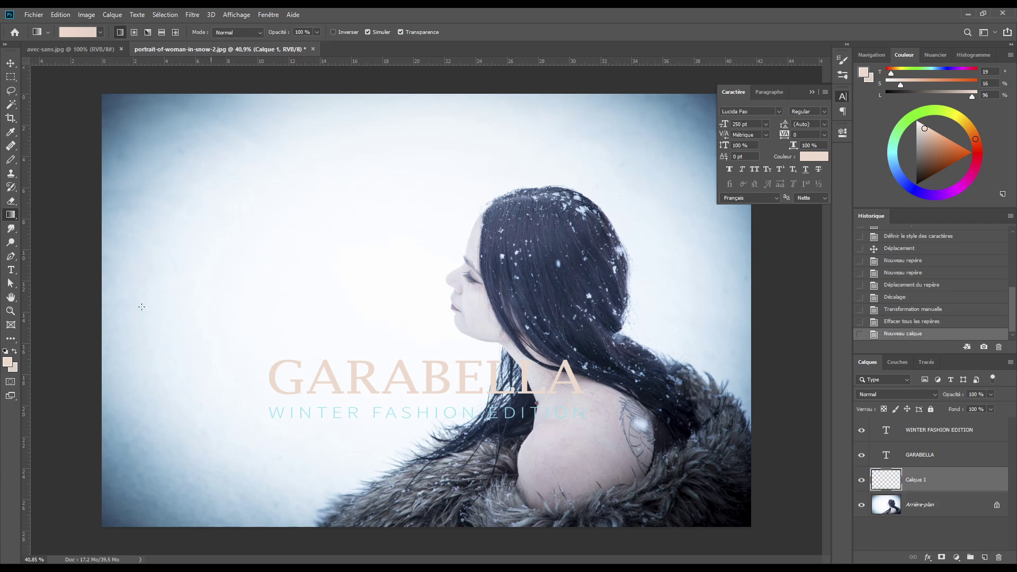
Fill the new layer with the Noir, blanc gradient, black at the photo's lower edge to white above GARABELLA, and blend it as Produit
{"action": "right_click", "coordinate": [11, 215]}
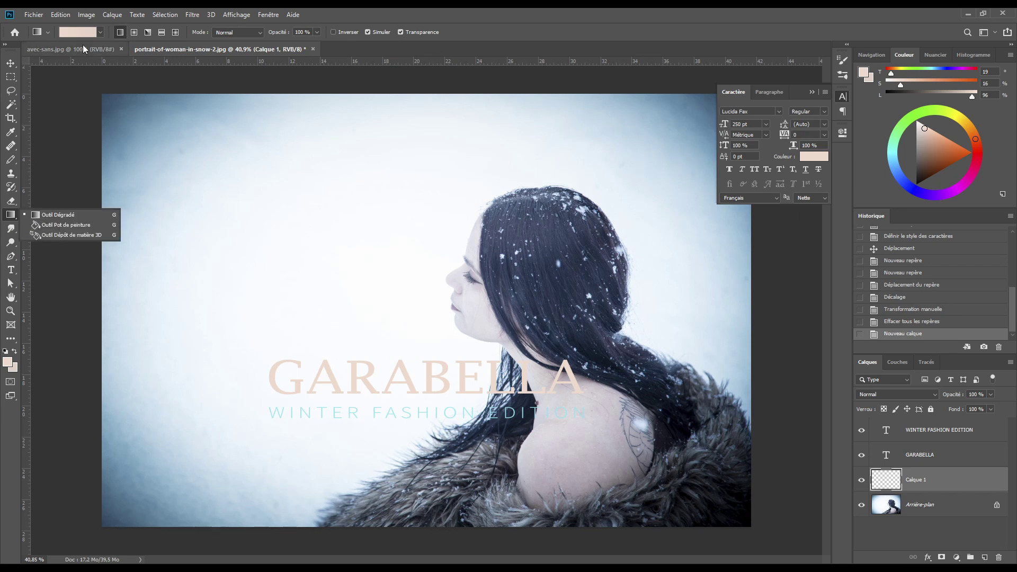
{"action": "left_click", "coordinate": [72, 31]}
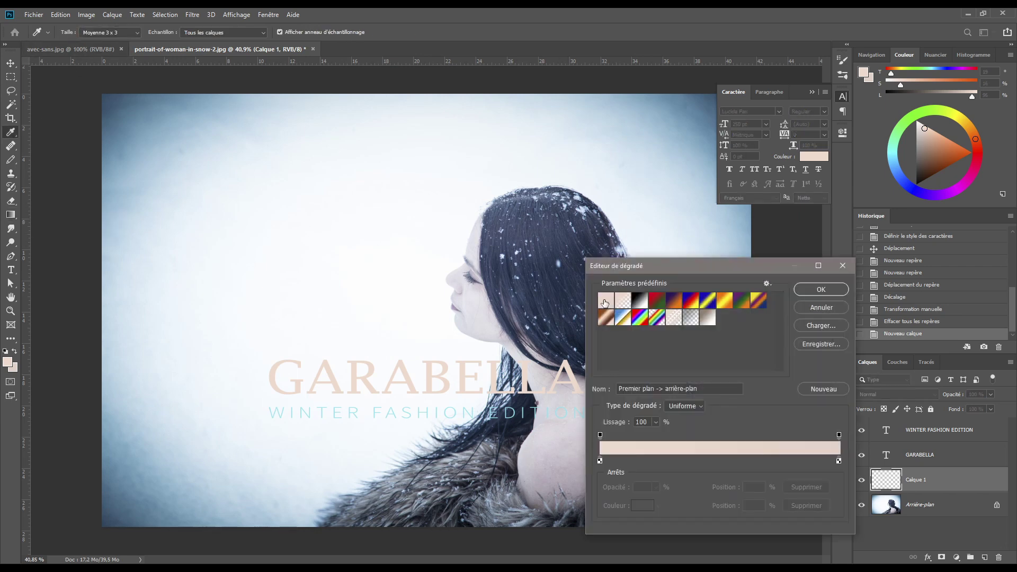
{"action": "left_click", "coordinate": [638, 303]}
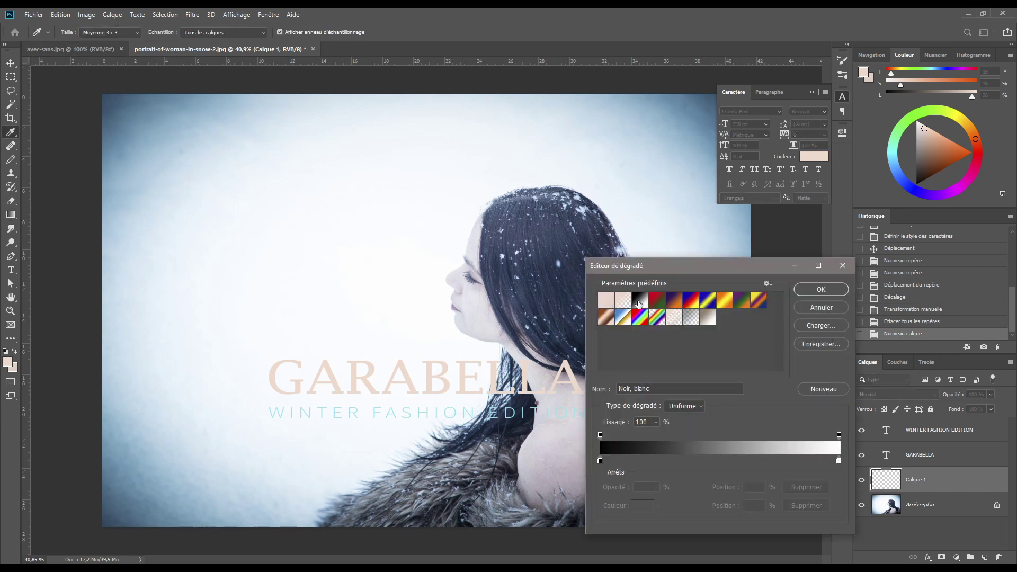
{"action": "left_click", "coordinate": [820, 289]}
{"action": "left_click_drag", "start_coordinate": [411, 521], "coordinate": [415, 267]}
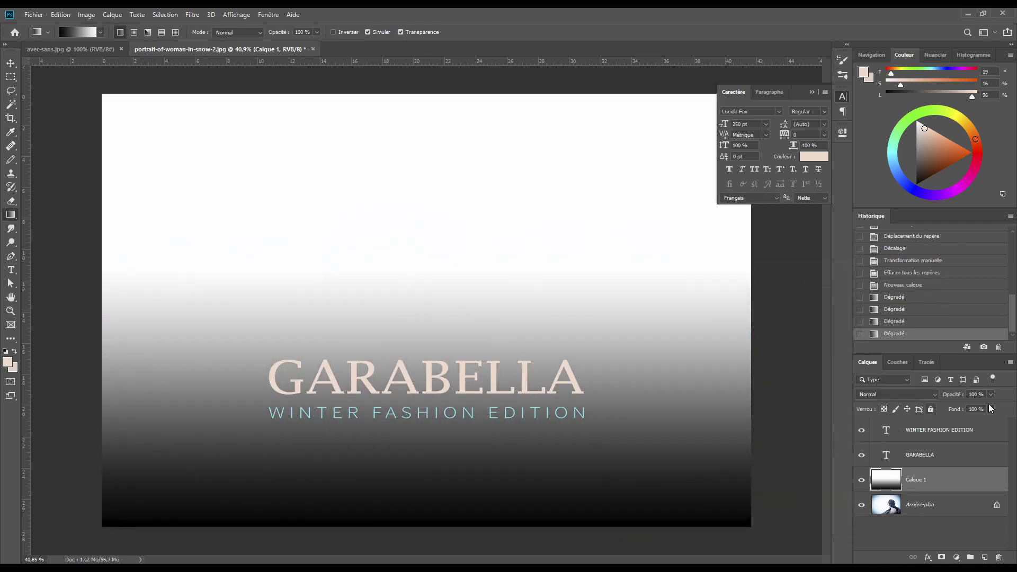
{"action": "left_click", "coordinate": [890, 393]}
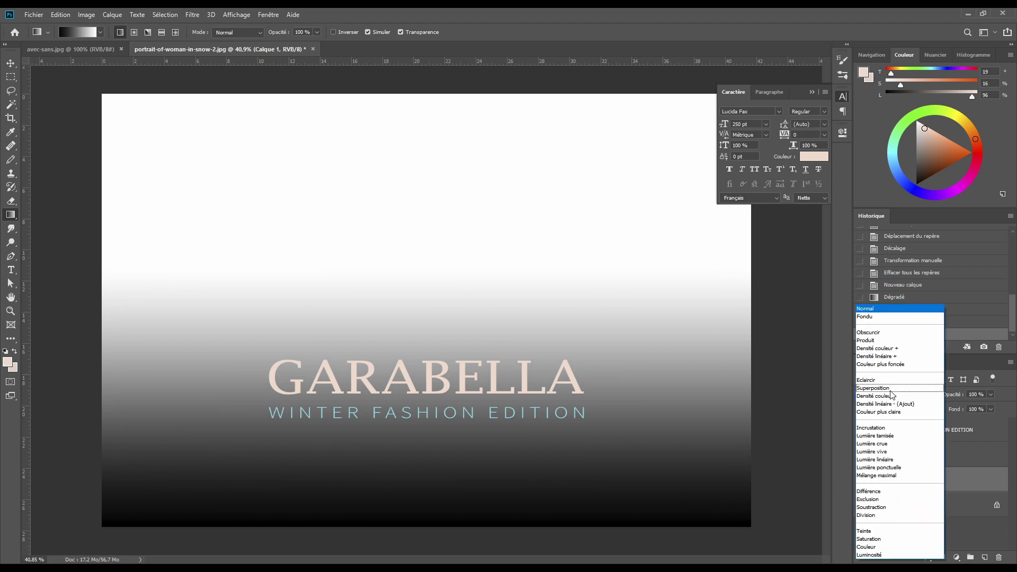
{"action": "left_click", "coordinate": [889, 340]}
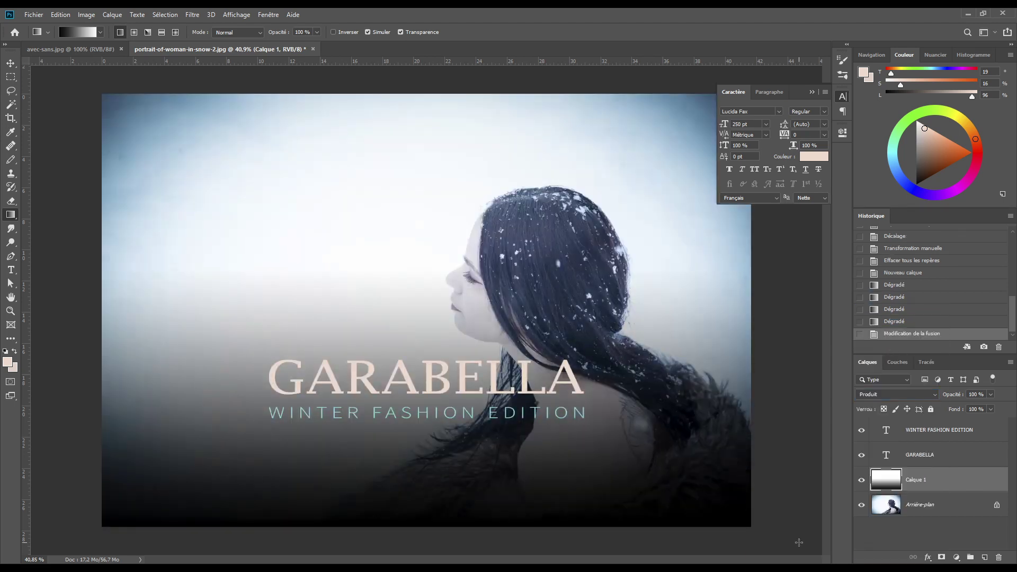
Add a Filtre photo adjustment above the gradient layer, using the Sépia filter at 40% density
{"action": "left_click", "coordinate": [957, 557]}
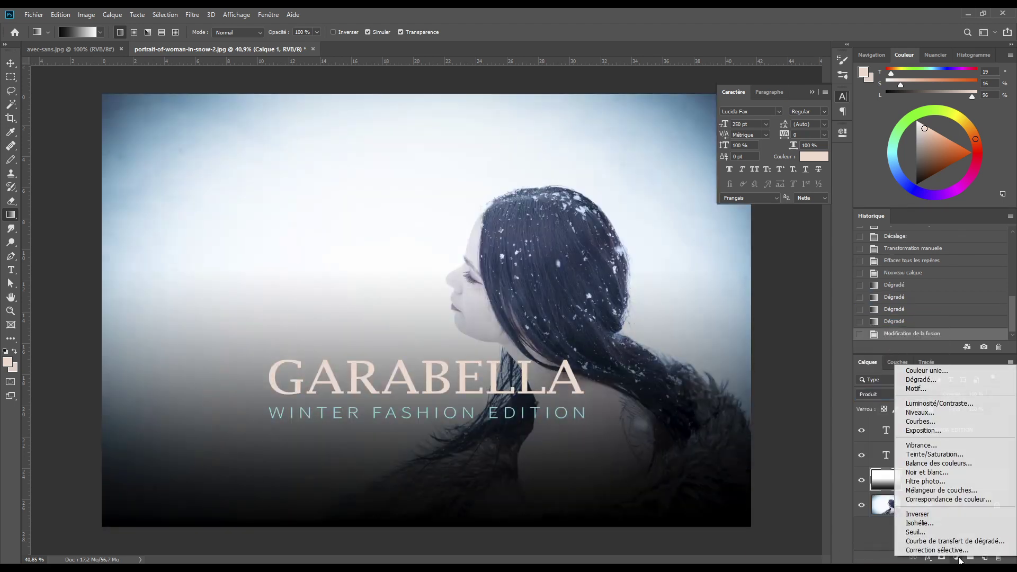
{"action": "left_click", "coordinate": [927, 481]}
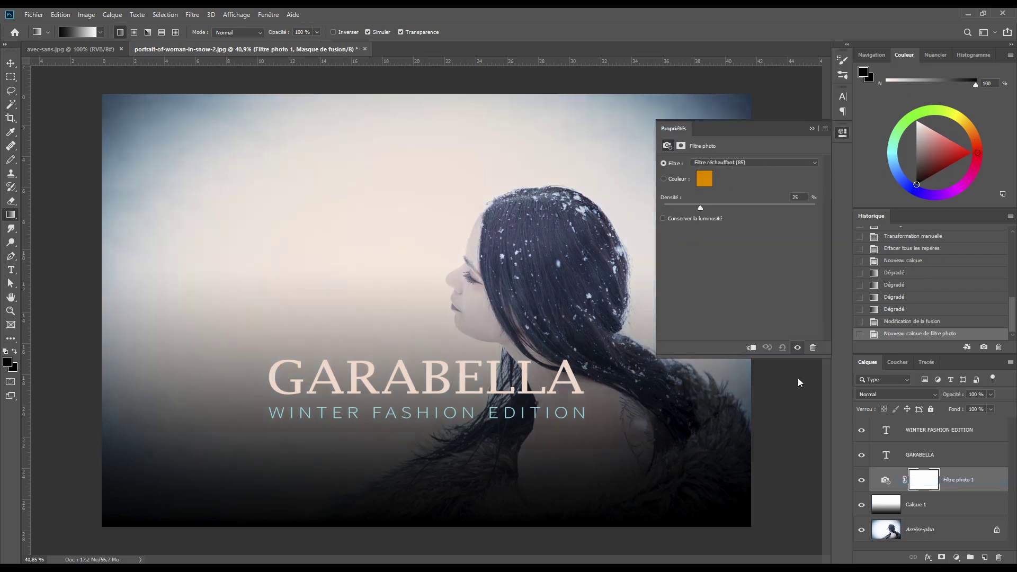
{"action": "left_click", "coordinate": [730, 162]}
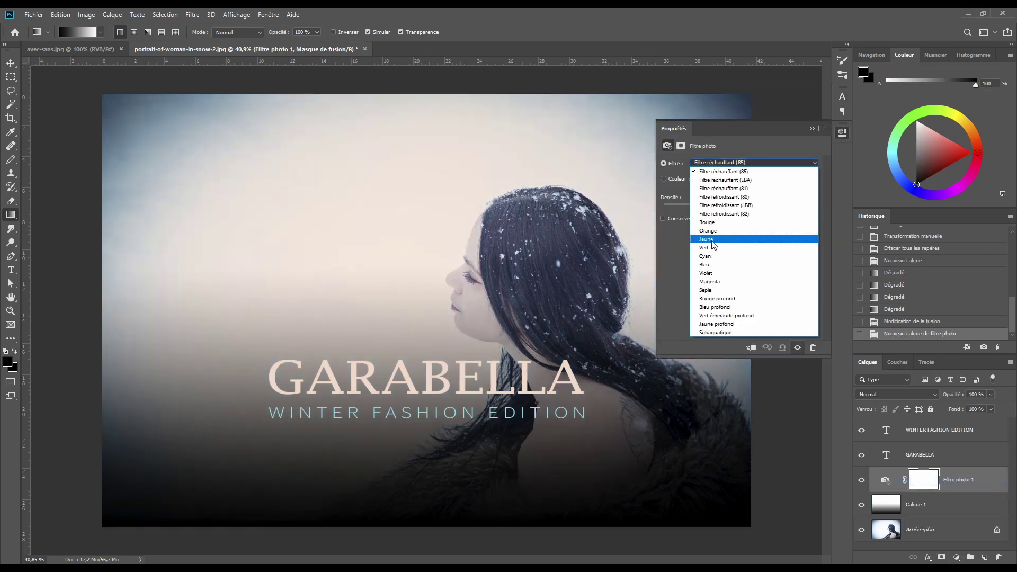
{"action": "left_click", "coordinate": [705, 291]}
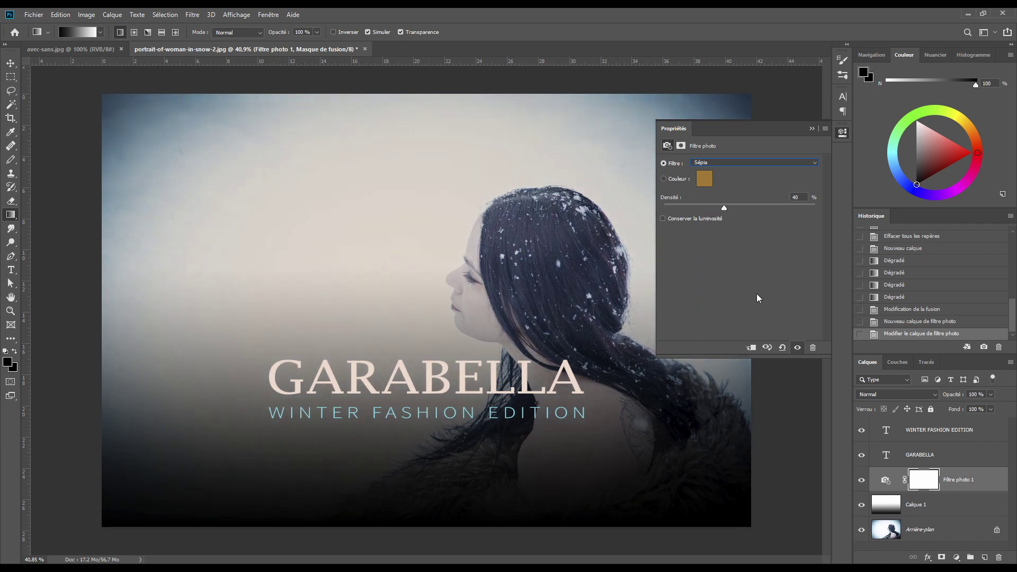
{"action": "left_click", "coordinate": [812, 129]}
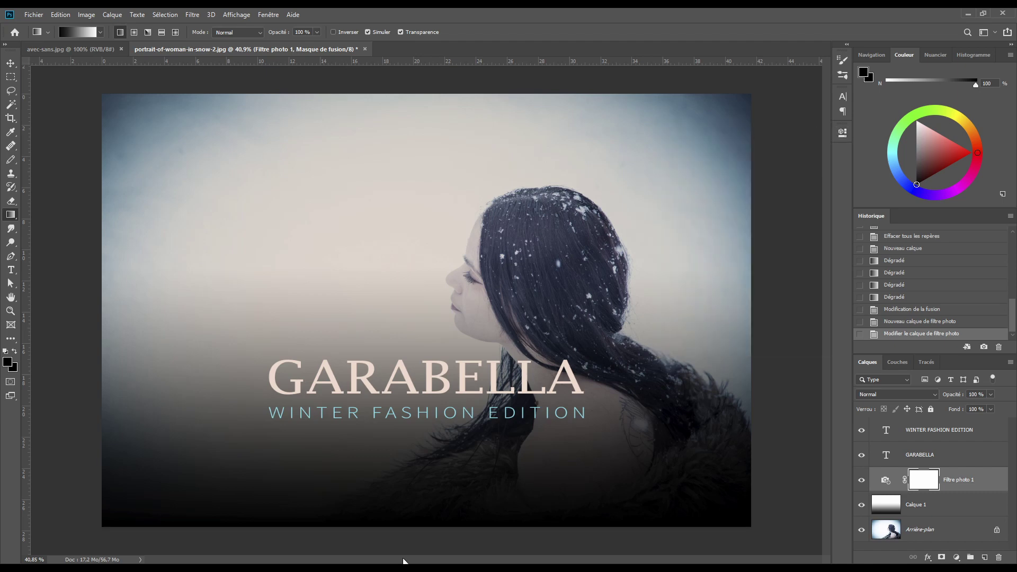
Add a Courbes adjustment, anchor the Rouge curve at its centre (128/128) and move its highlight point to input 229, output 255
{"action": "left_click", "coordinate": [956, 557]}
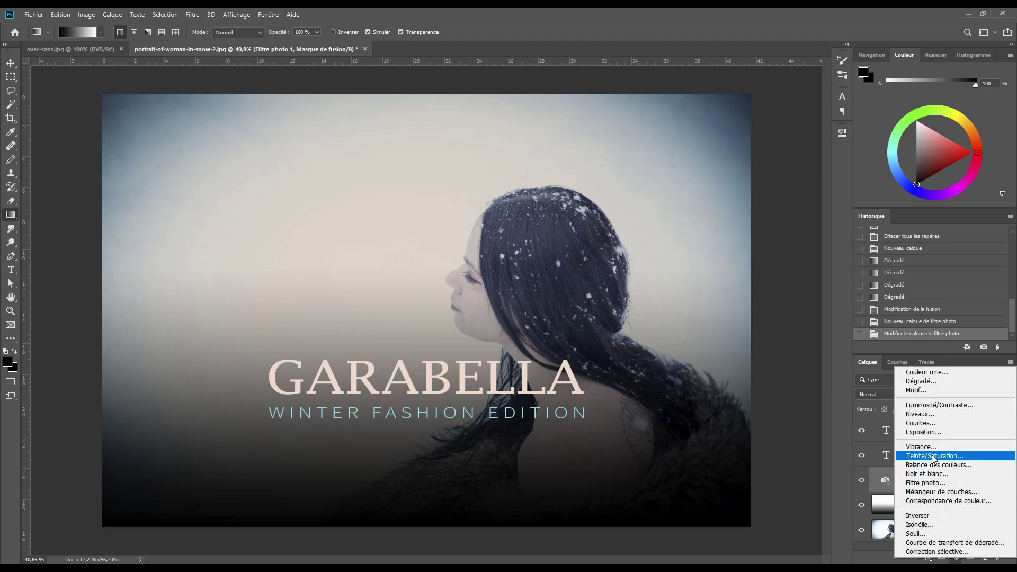
{"action": "left_click", "coordinate": [924, 424]}
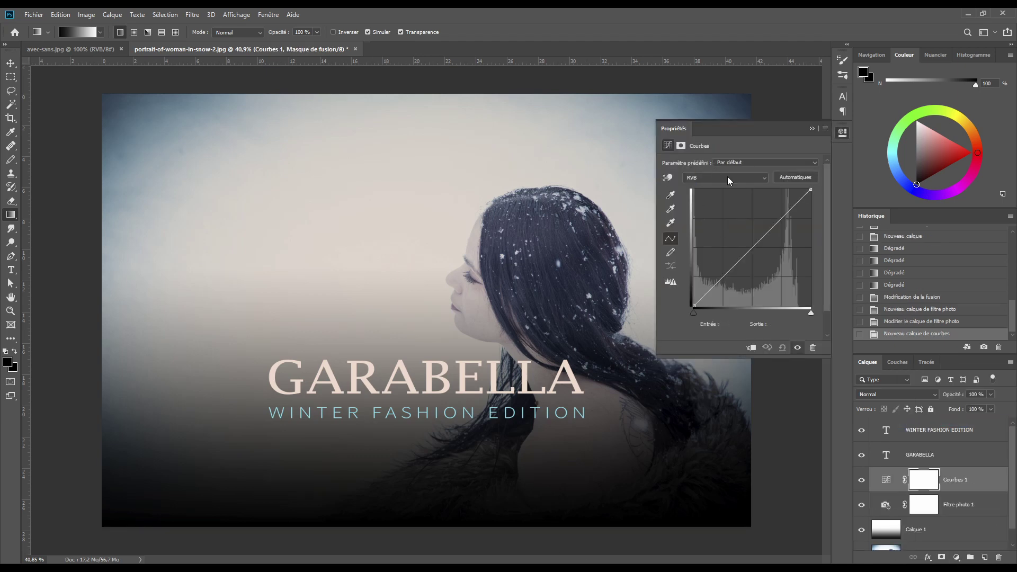
{"action": "left_click", "coordinate": [713, 179]}
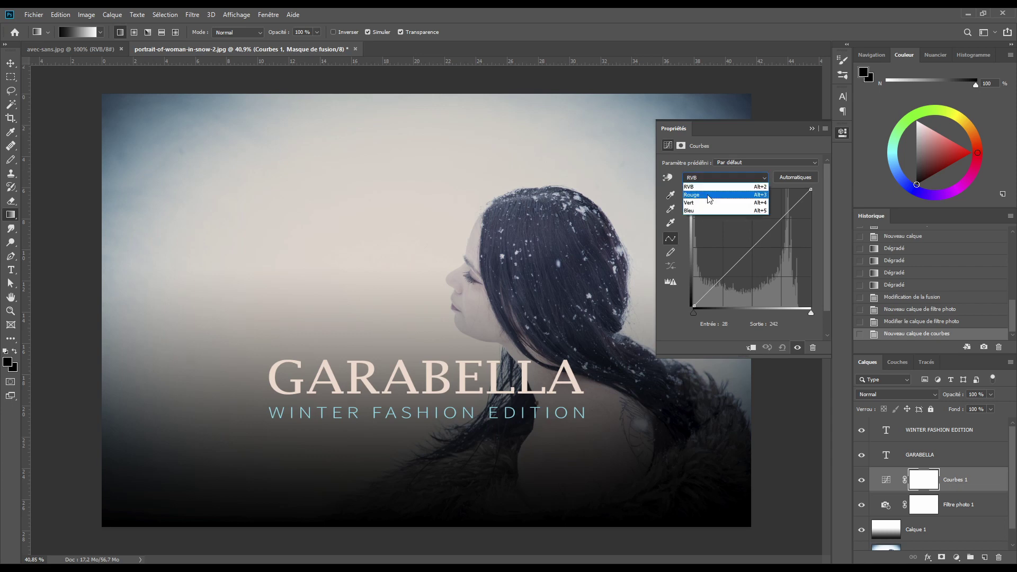
{"action": "left_click", "coordinate": [708, 196]}
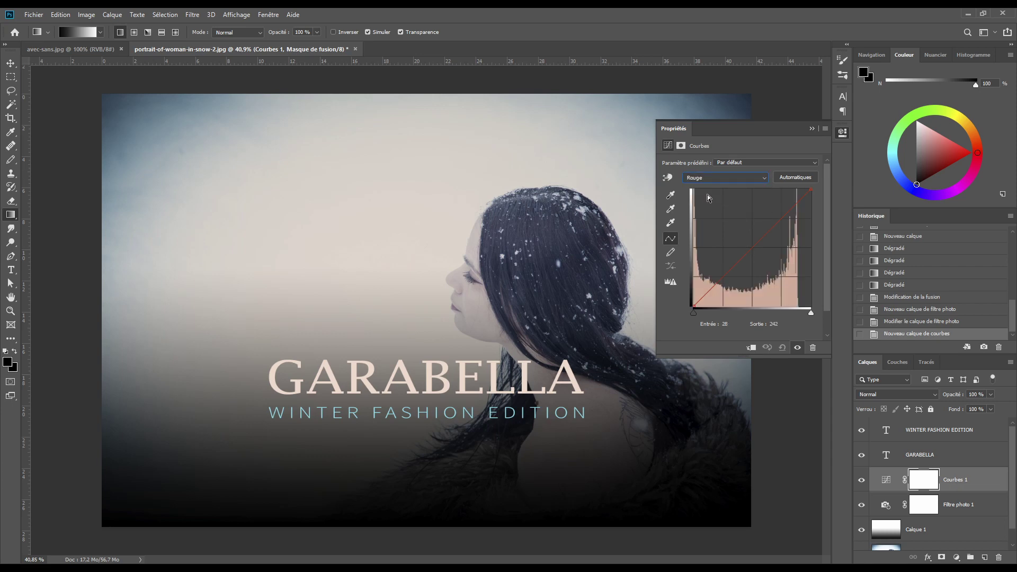
{"action": "left_click", "coordinate": [752, 247]}
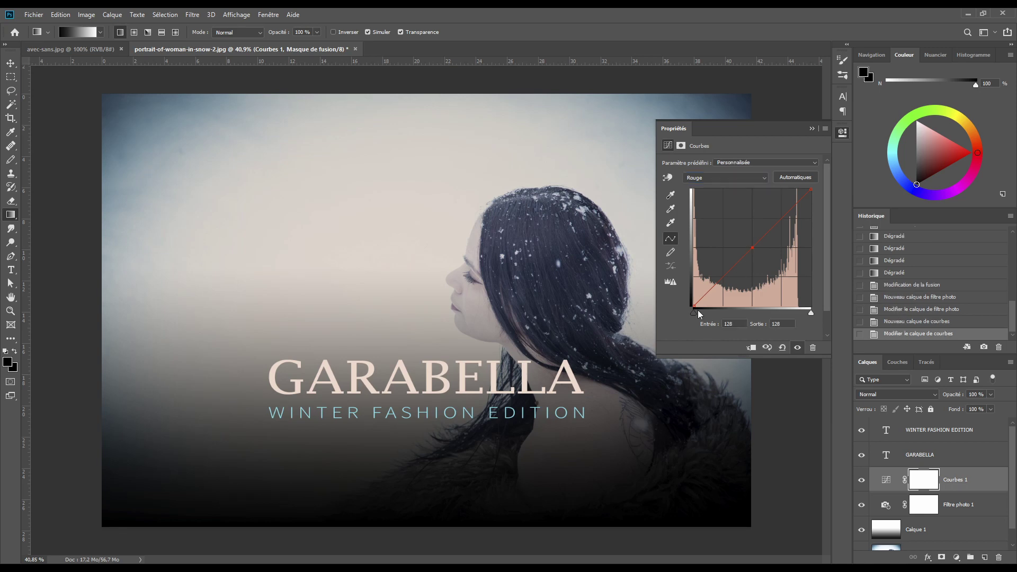
{"action": "mouse_move", "coordinate": [695, 306]}
{"action": "left_mouse_down"}
{"action": "mouse_move", "coordinate": [692, 296]}
{"action": "mouse_move", "coordinate": [691, 313]}
{"action": "left_mouse_up"}
{"action": "left_click_drag", "start_coordinate": [811, 190], "coordinate": [800, 190]}
Toggle the Courbes adjustment off and on to compare the photo with and without the red correction
{"action": "left_click", "coordinate": [797, 348]}
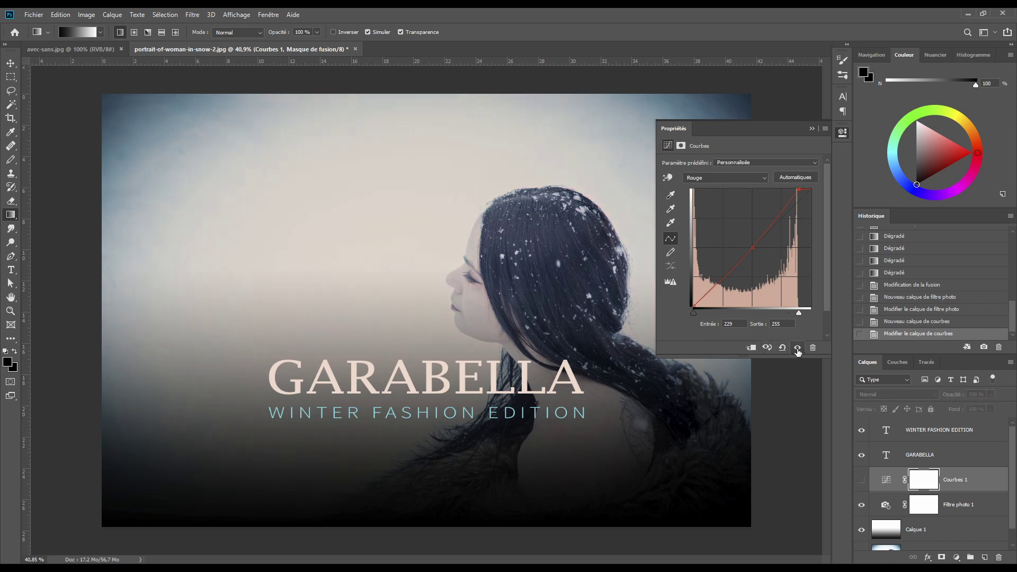
{"action": "left_click", "coordinate": [797, 348]}
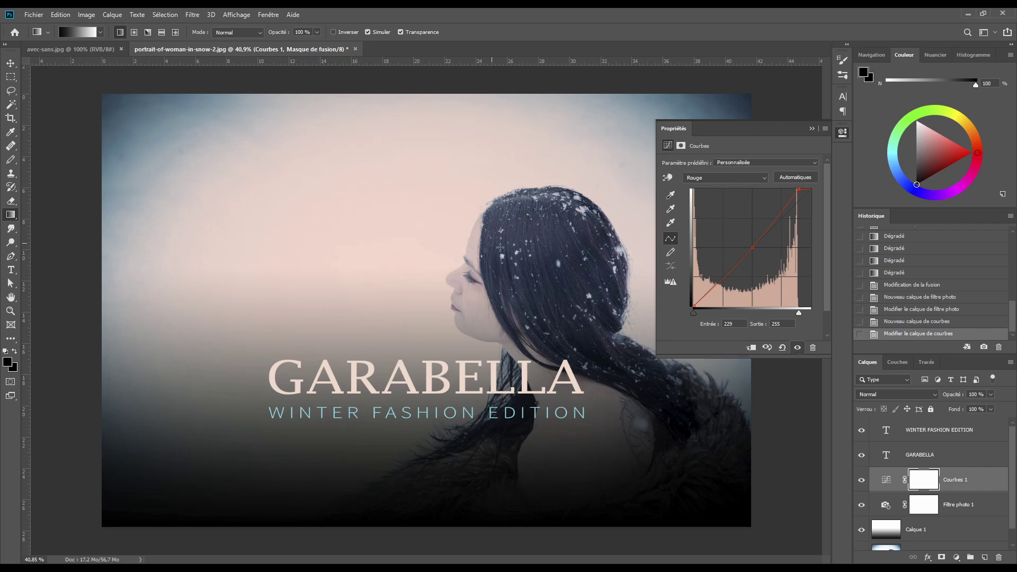
{"action": "left_click", "coordinate": [797, 348]}
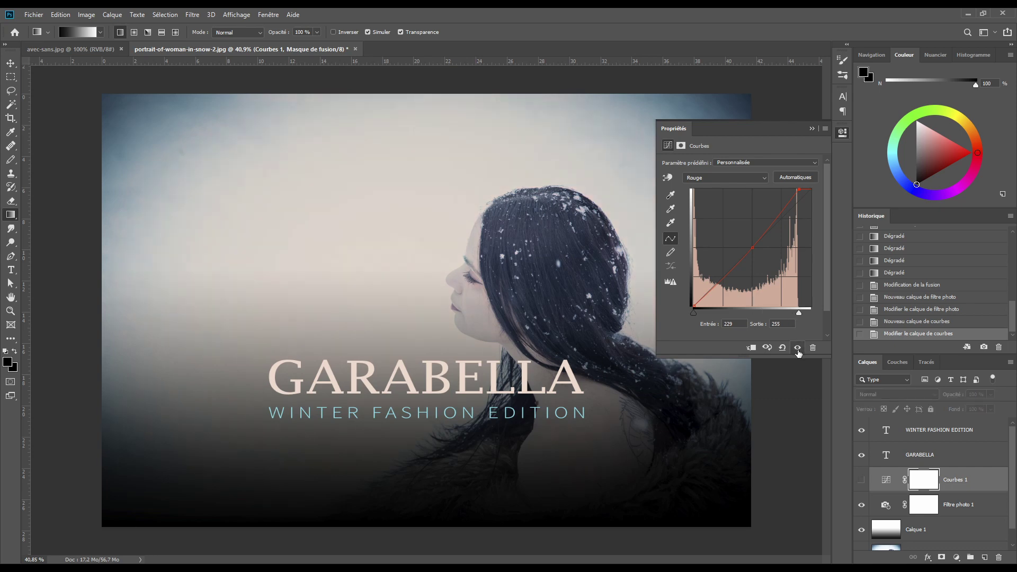
{"action": "left_click", "coordinate": [812, 129]}
{"action": "left_click", "coordinate": [885, 479]}
{"action": "left_click", "coordinate": [862, 480]}
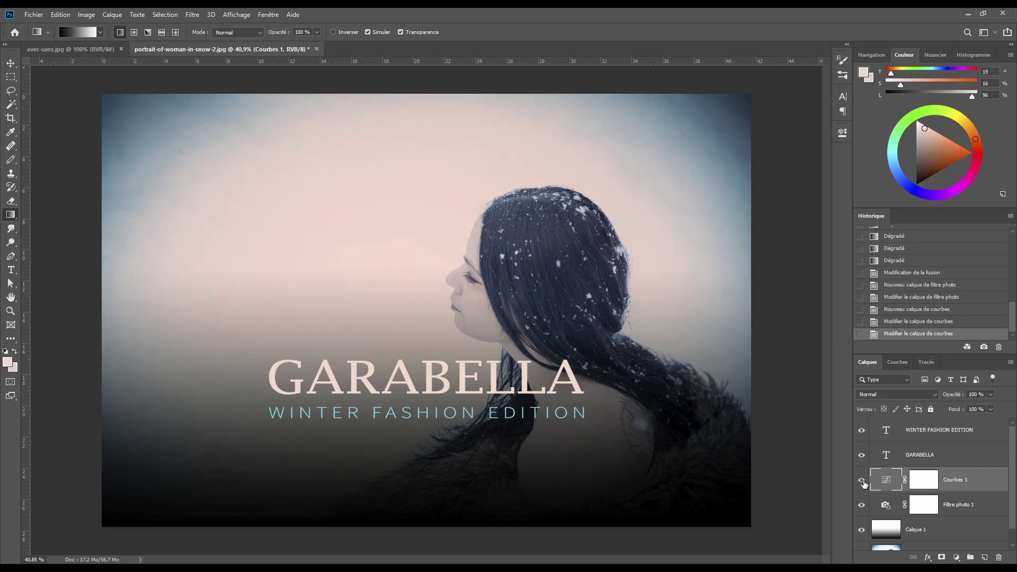
Anchor the same adjustment's Bleu curve at its centre (128/128) and raise its shadow point to output 23
{"action": "double_click", "coordinate": [883, 481]}
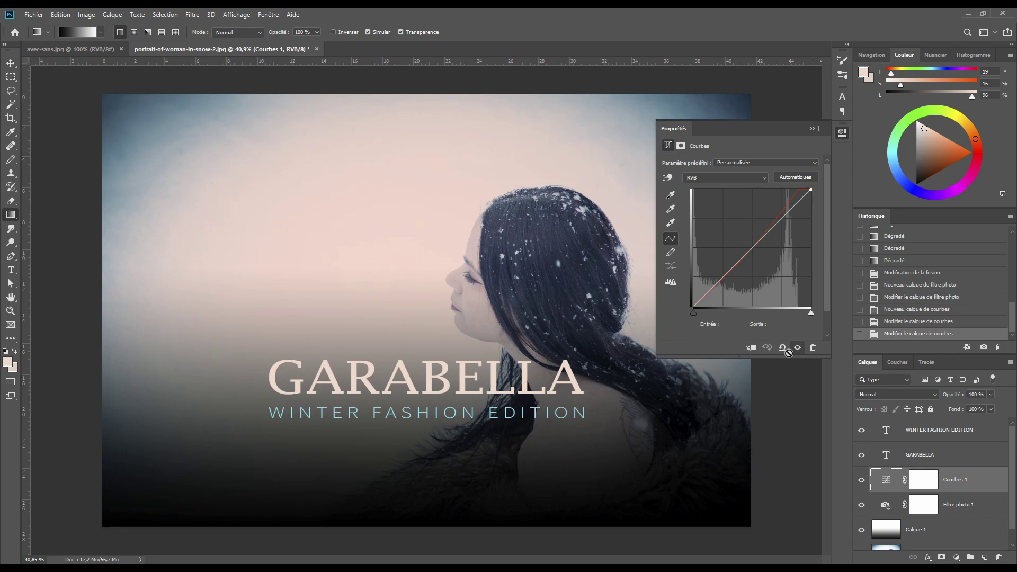
{"action": "left_click", "coordinate": [717, 177]}
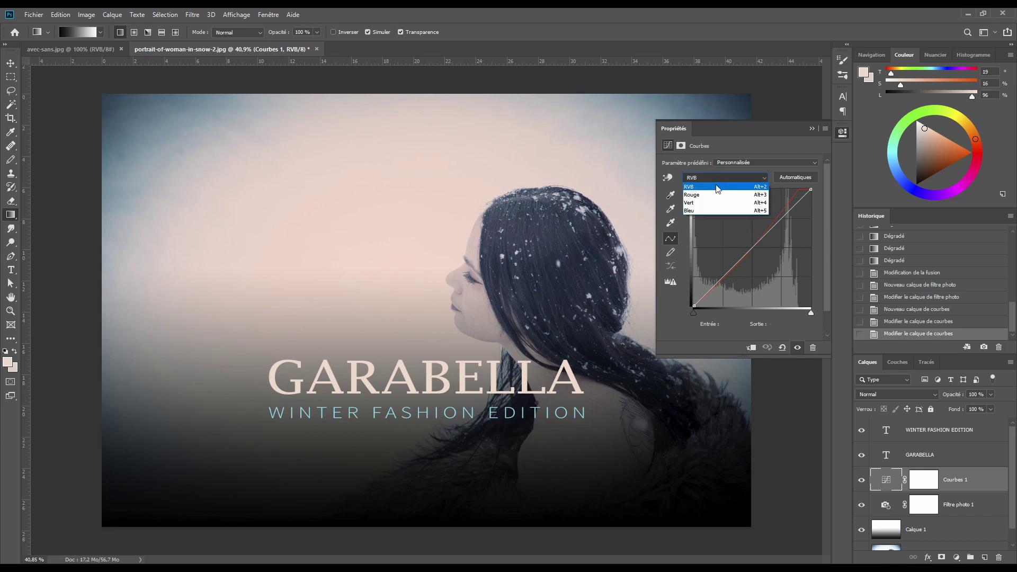
{"action": "left_click", "coordinate": [709, 211]}
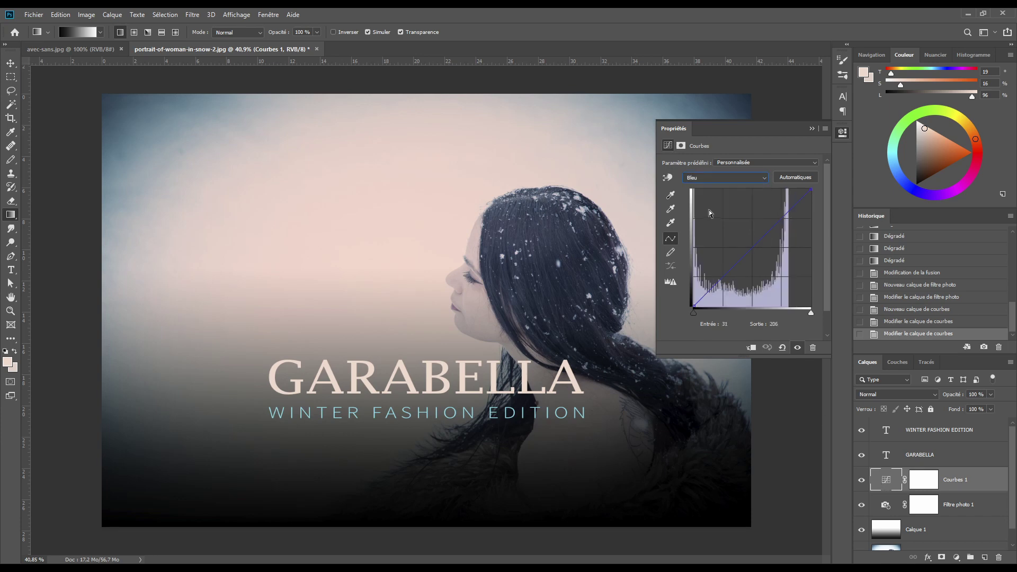
{"action": "left_click", "coordinate": [752, 247]}
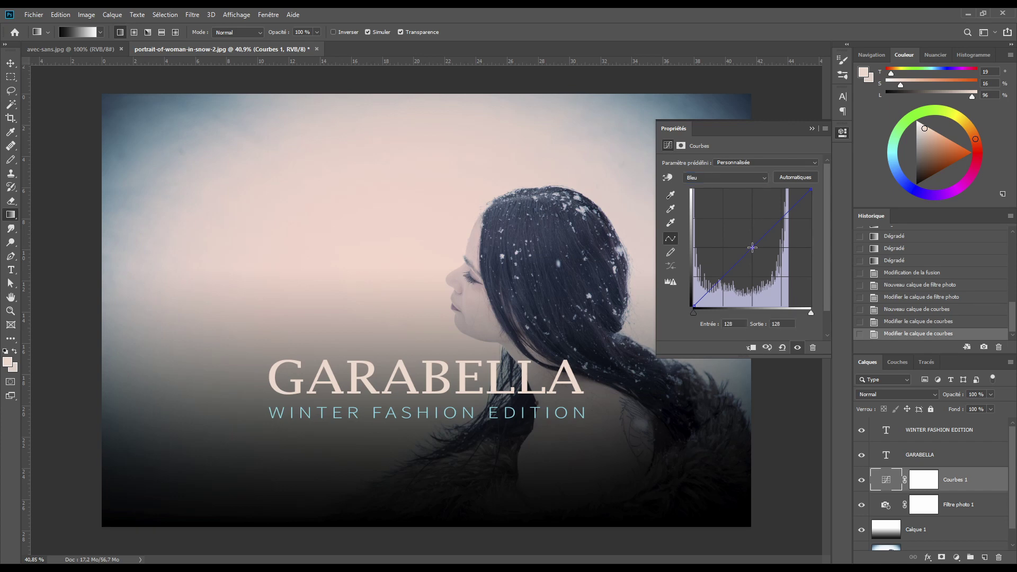
{"action": "left_click", "coordinate": [811, 189]}
{"action": "left_click_drag", "start_coordinate": [690, 306], "coordinate": [688, 303]}
{"action": "left_click_drag", "start_coordinate": [689, 304], "coordinate": [688, 296]}
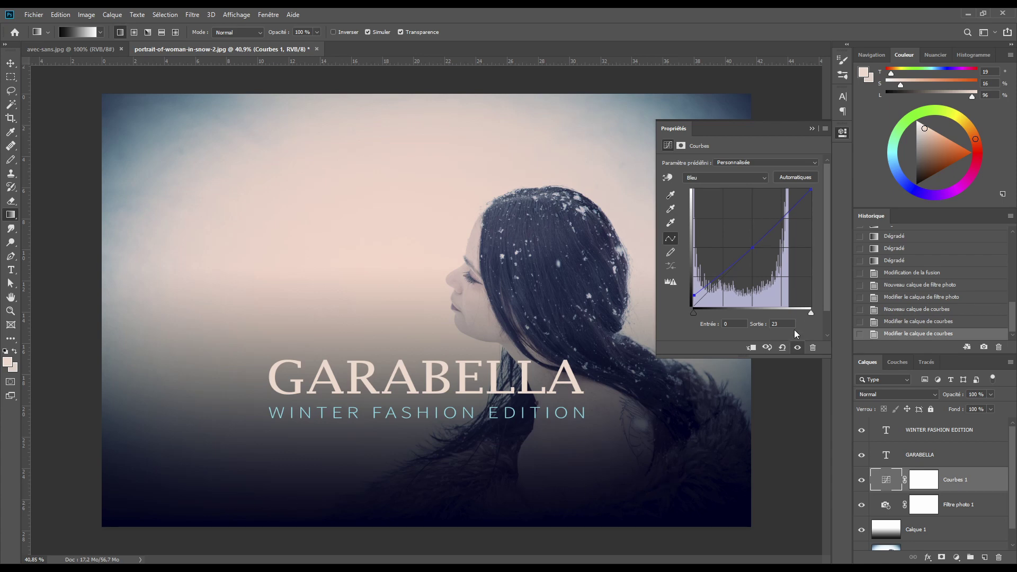
{"action": "left_click", "coordinate": [810, 126]}
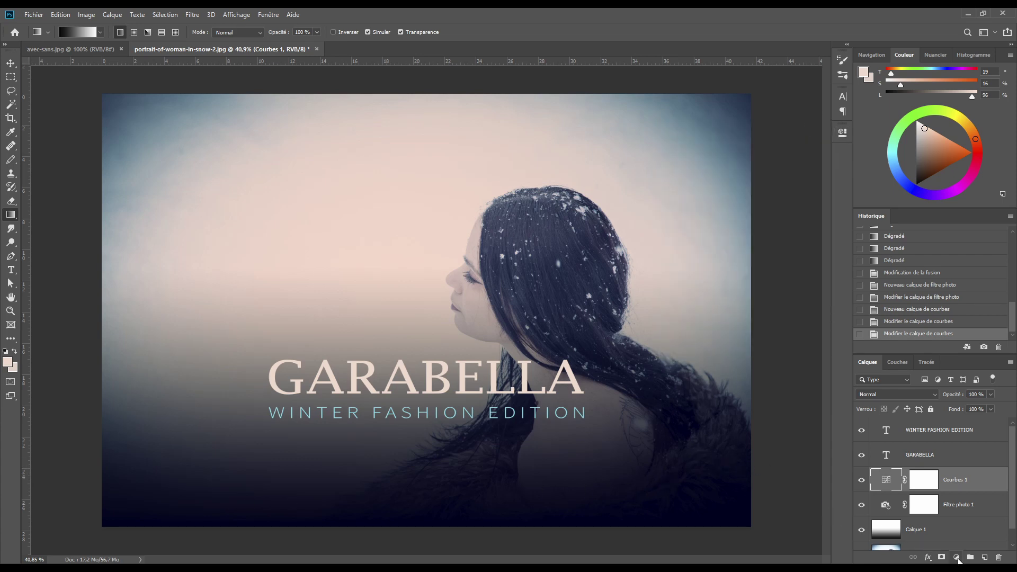
Add a second Courbes adjustment above the first and lower its RVB white point to output 129
{"action": "left_click", "coordinate": [956, 558]}
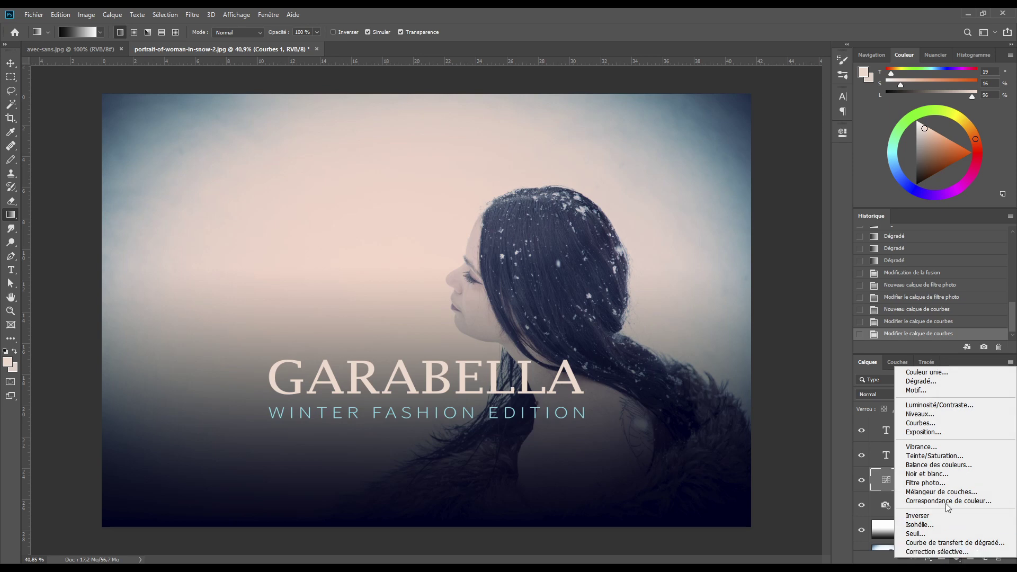
{"action": "left_click", "coordinate": [922, 423]}
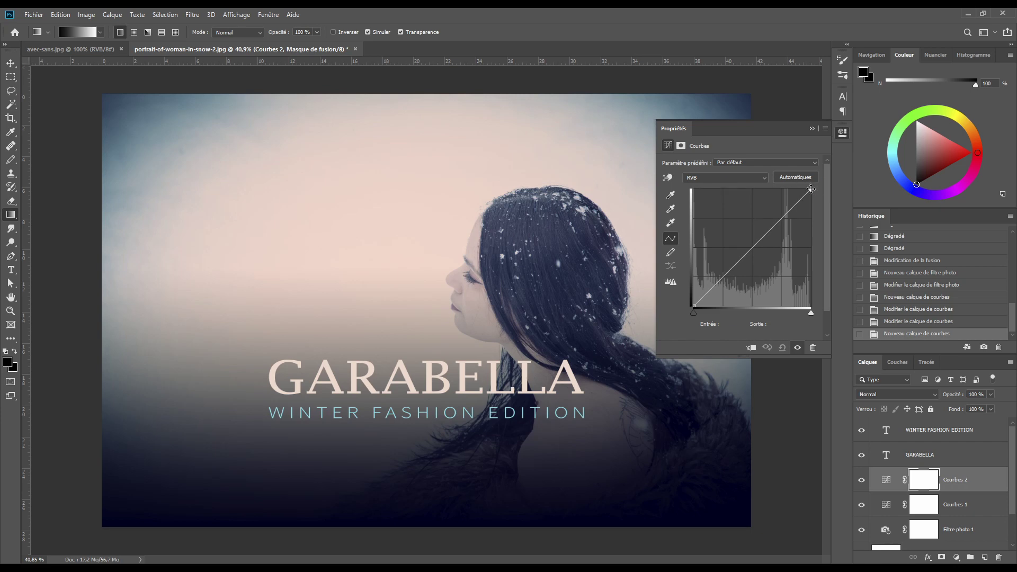
{"action": "left_click_drag", "start_coordinate": [811, 188], "coordinate": [818, 248]}
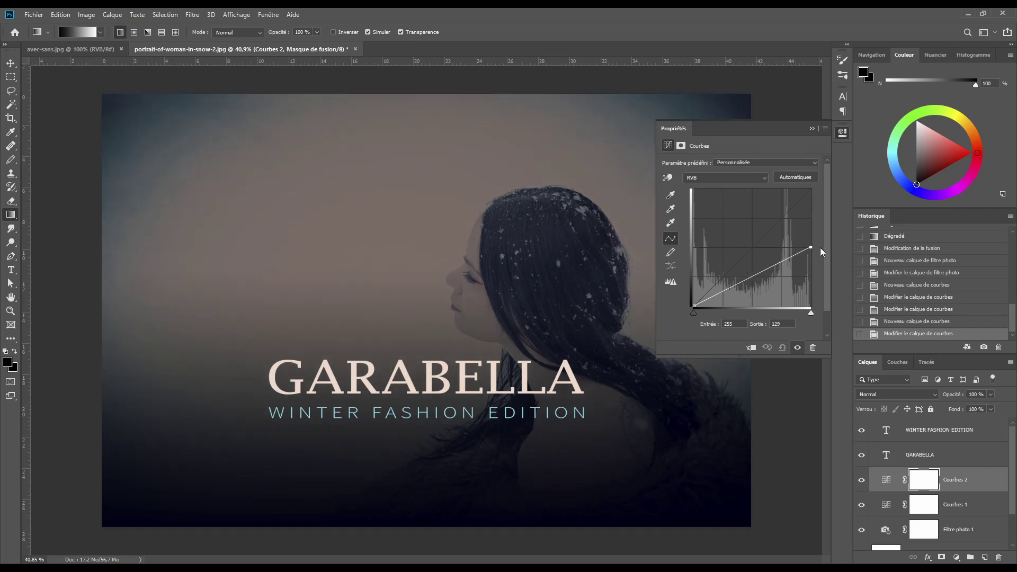
Raise the second Courbes adjustment's RVB black point to output 129, then blend the layer in Superposition mode at 19 % fill
{"action": "left_click_drag", "start_coordinate": [693, 306], "coordinate": [682, 247]}
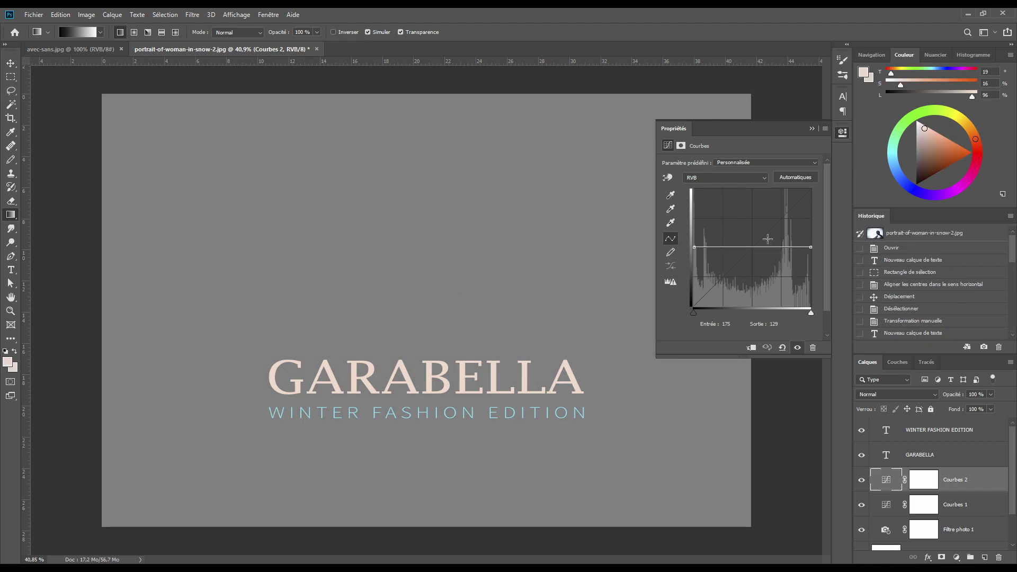
{"action": "left_click", "coordinate": [898, 394]}
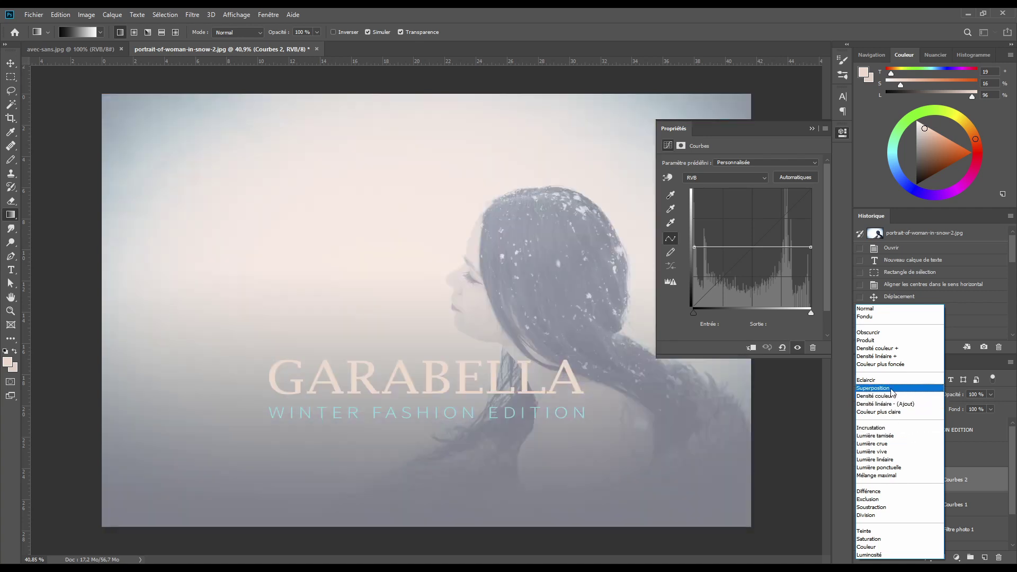
{"action": "left_click", "coordinate": [891, 389]}
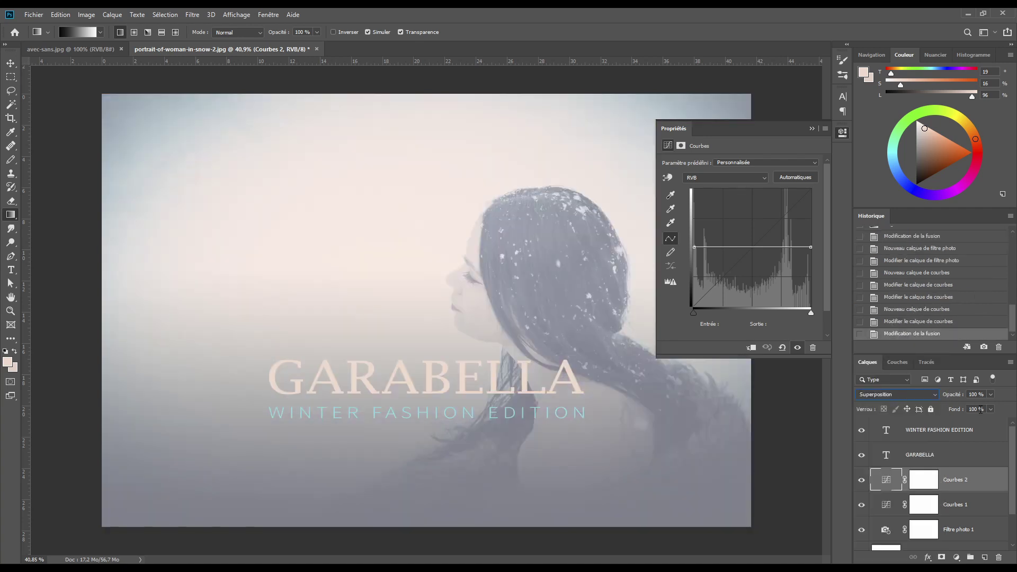
{"action": "left_click_drag", "start_coordinate": [956, 412], "coordinate": [912, 415]}
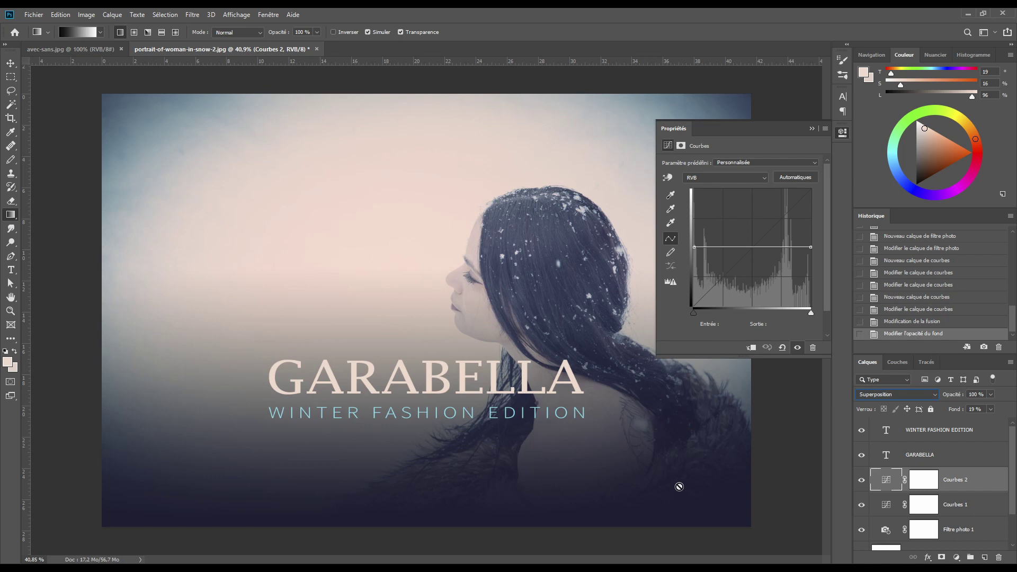
Toggle the visibility of the Courbes 2 layer to compare the photo with and without the faded effect
{"action": "left_click", "coordinate": [861, 480]}
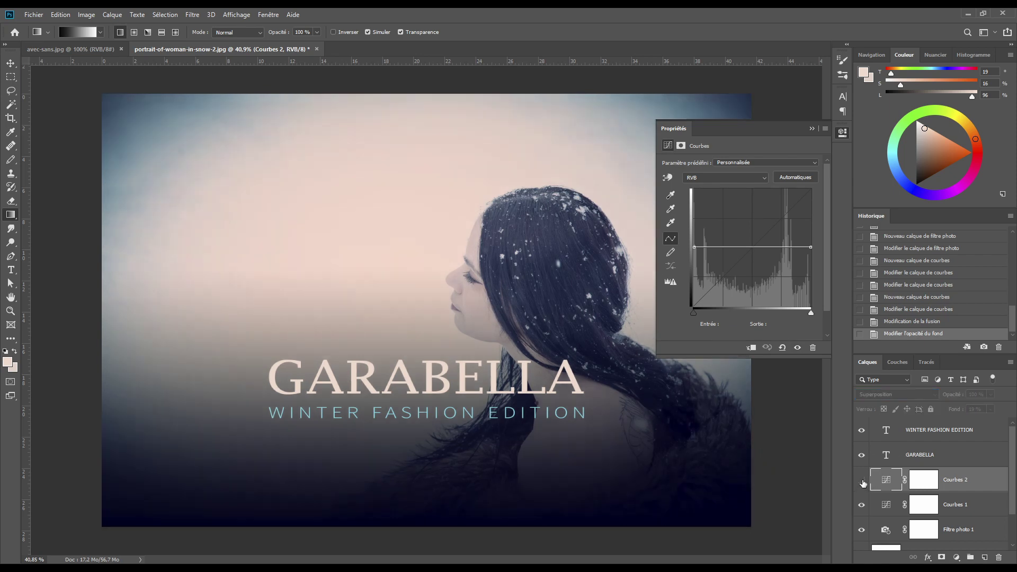
{"action": "left_click", "coordinate": [861, 481]}
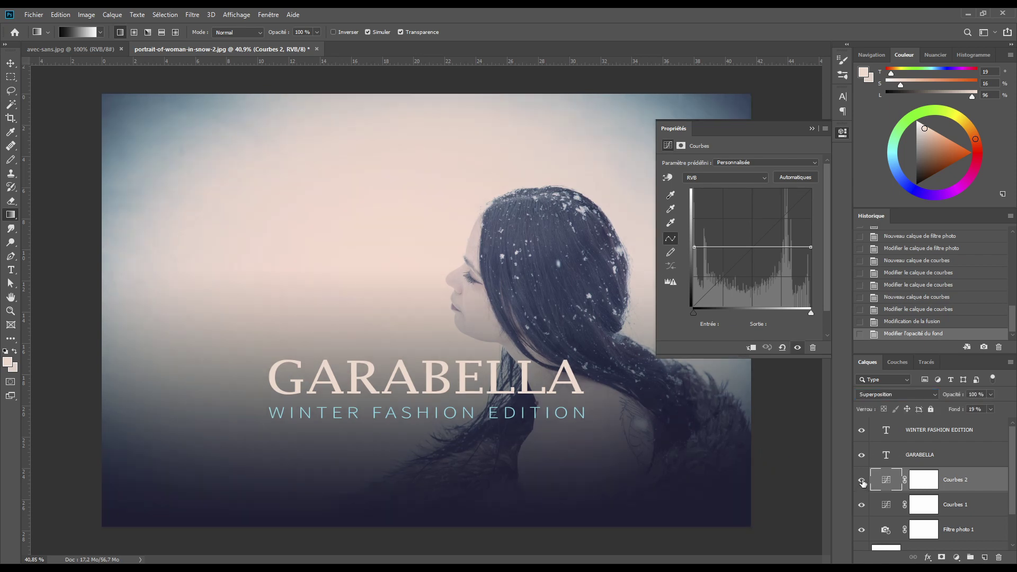
{"action": "left_click", "coordinate": [861, 480]}
{"action": "left_click", "coordinate": [861, 480]}
{"action": "left_click", "coordinate": [811, 128]}
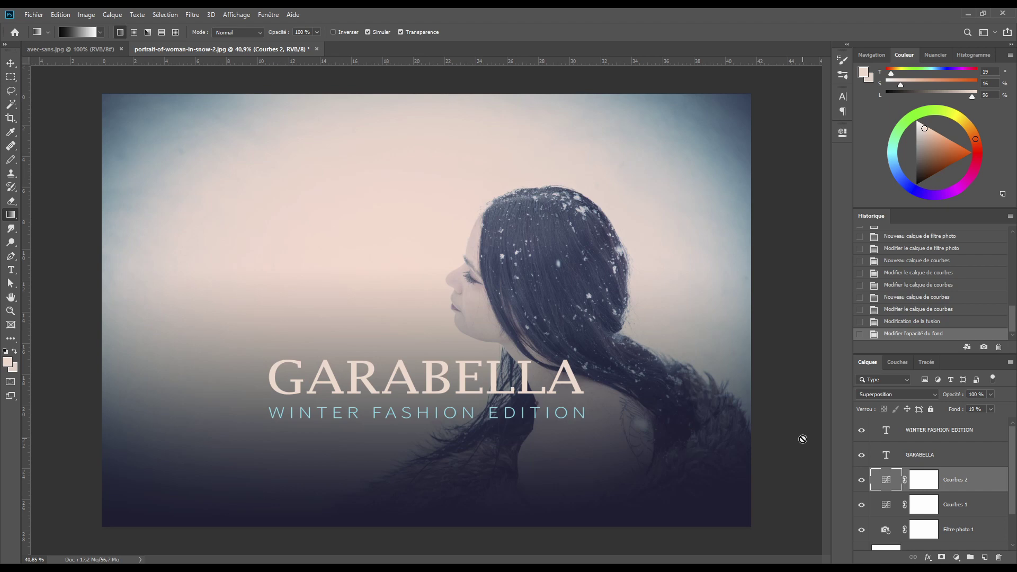
Add a Correspondance de couleur adjustment above Courbes 2 and load an abstract profile that tones the photo brown
{"action": "left_click", "coordinate": [956, 557]}
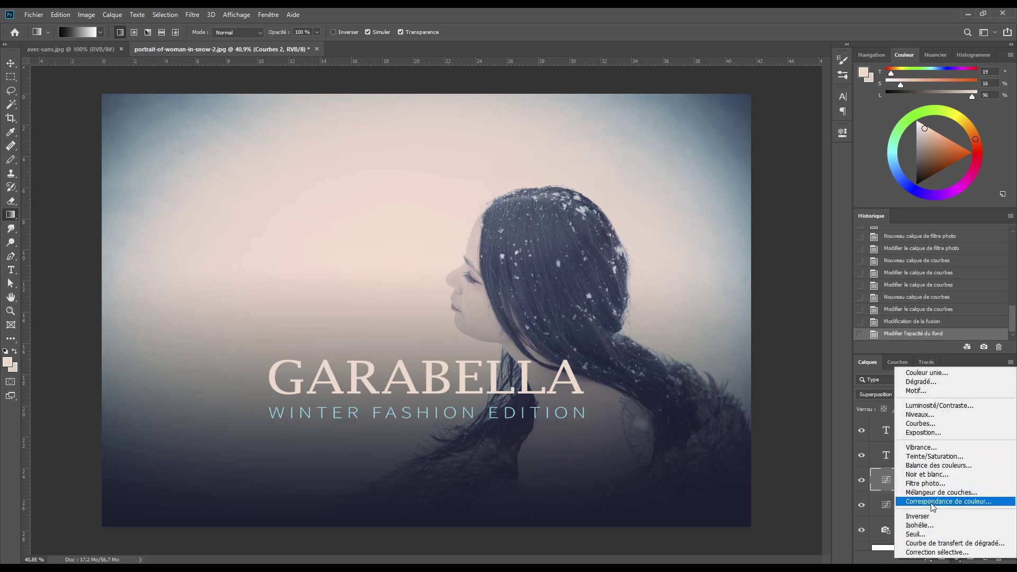
{"action": "left_click", "coordinate": [948, 501]}
{"action": "left_click", "coordinate": [761, 176]}
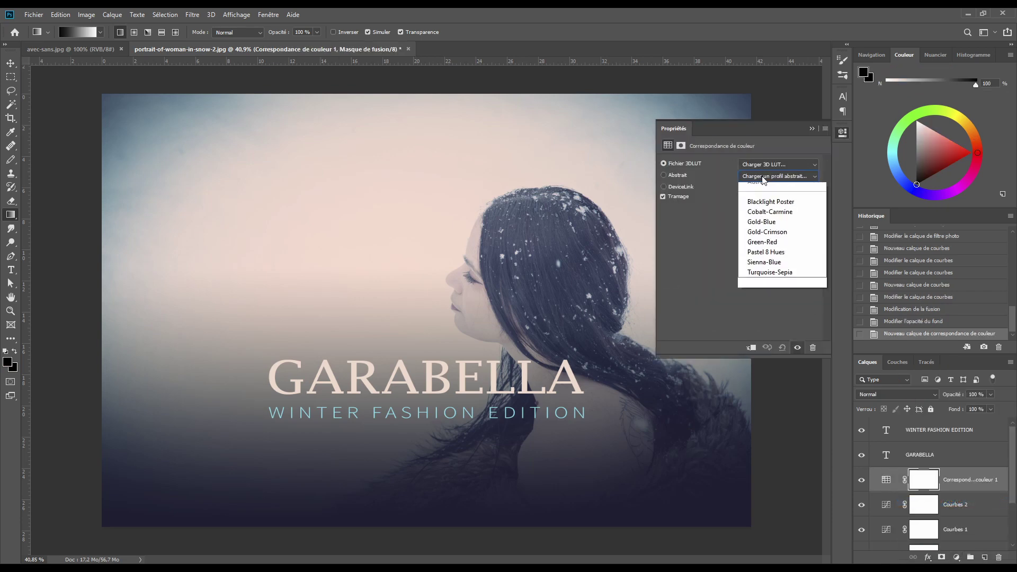
{"action": "left_click", "coordinate": [763, 248]}
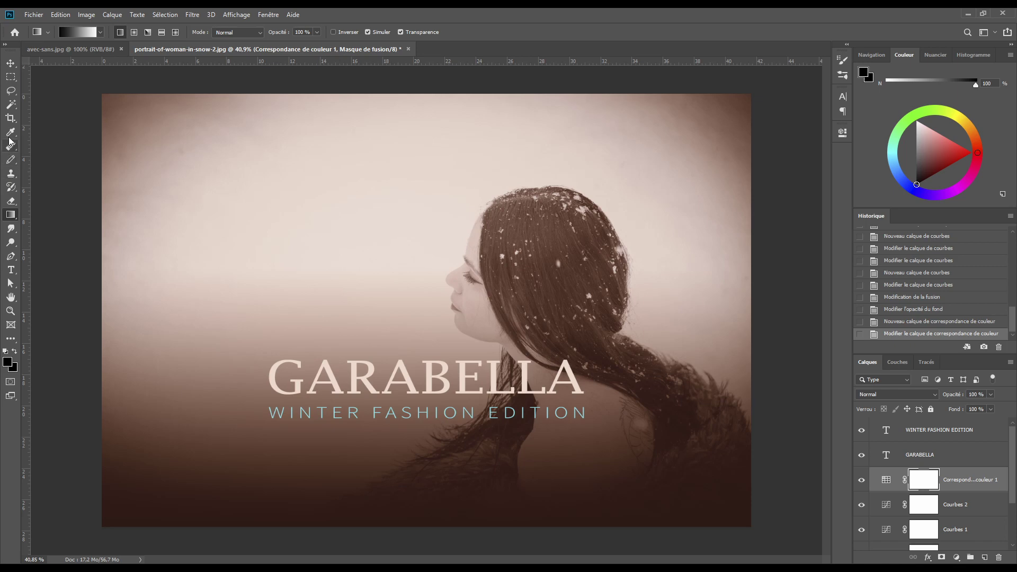
Switch to the Pinceau tool with black as the foreground colour and white as the background colour
{"action": "left_click", "coordinate": [11, 160]}
{"action": "right_click", "coordinate": [11, 160]}
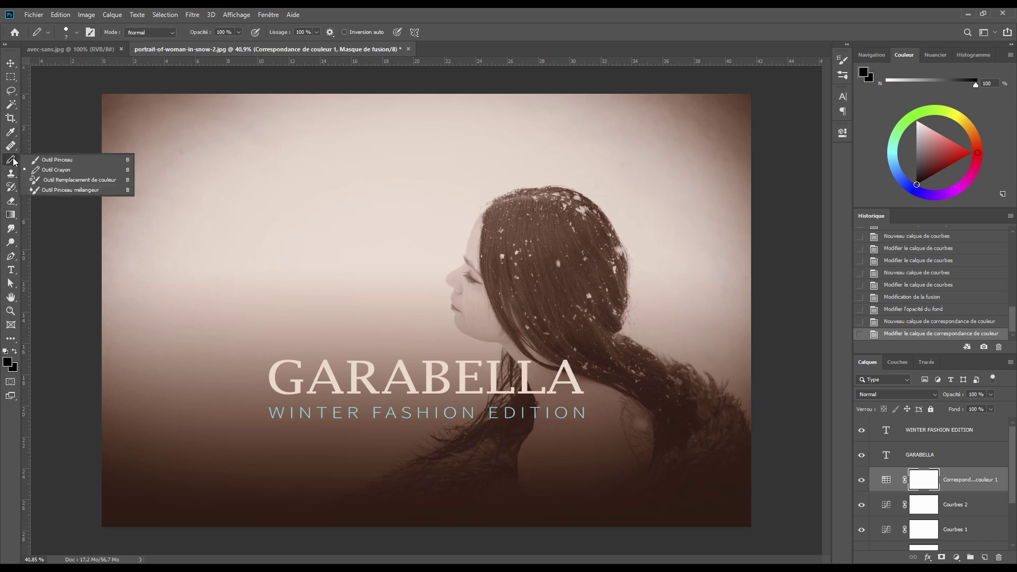
{"action": "left_click", "coordinate": [53, 160]}
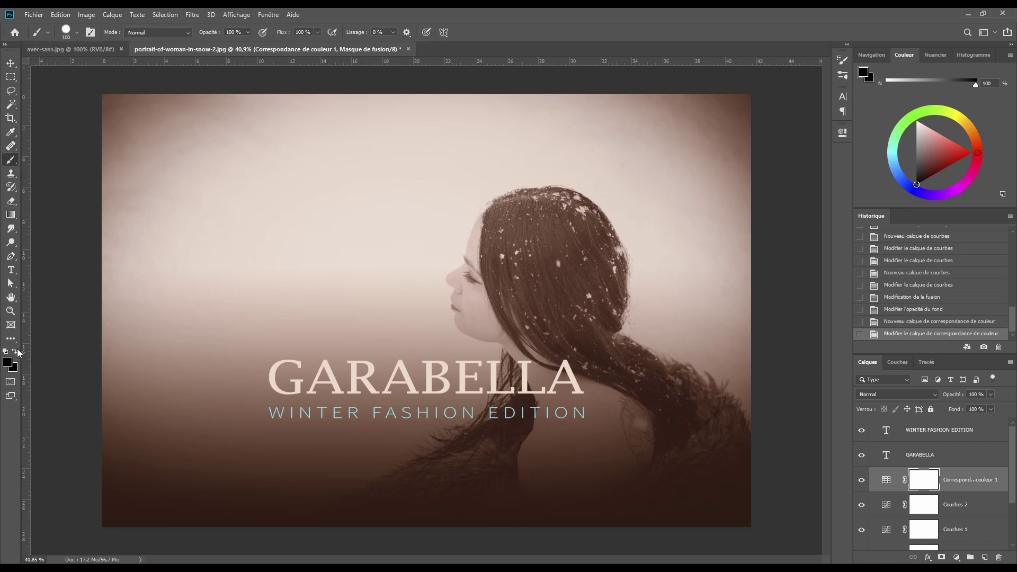
{"action": "left_click", "coordinate": [16, 353]}
{"action": "left_click", "coordinate": [15, 353]}
Enlarge the brush to 300 px and give its round tip a soft edge
{"action": "key", "text": "bracketright"}
{"action": "key", "text": "bracketright"}
{"action": "key", "text": "bracketright"}
{"action": "key", "text": "bracketright"}
{"action": "key", "text": "bracketright"}
{"action": "key", "text": "bracketright"}
{"action": "right_click", "coordinate": [216, 297]}
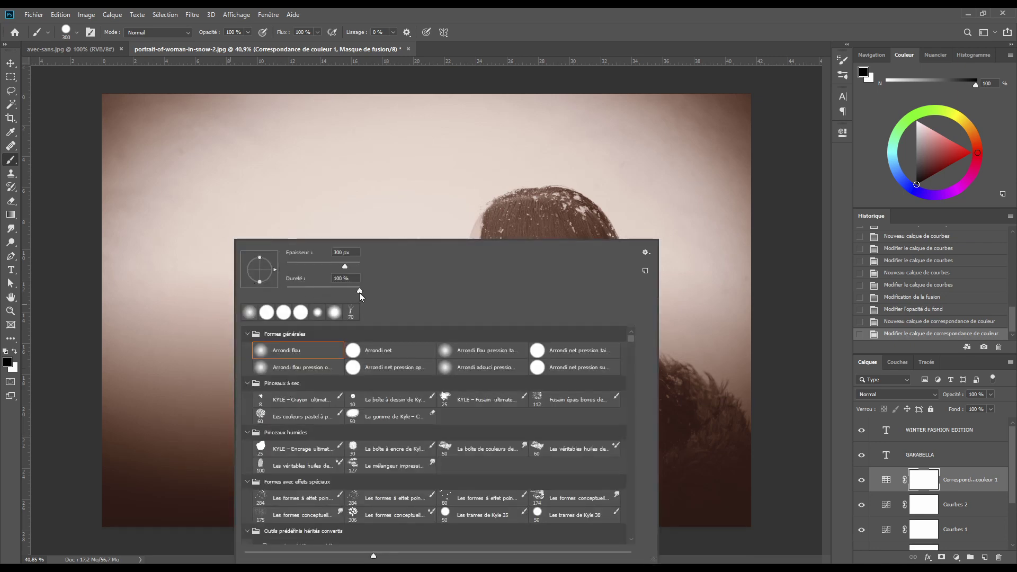
{"action": "key", "text": "bracketright"}
{"action": "key", "text": "Return"}
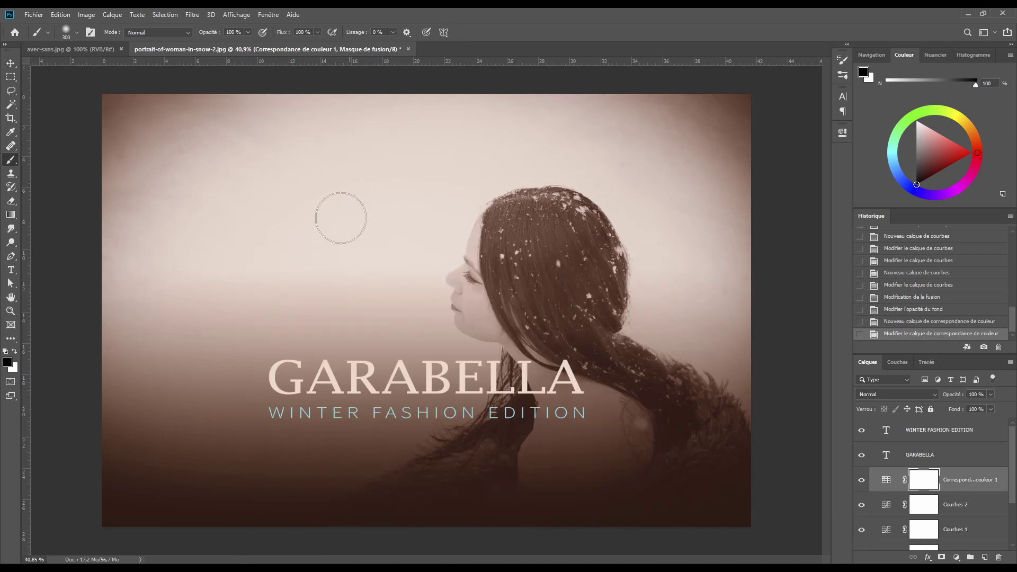
Enlarge the brush to 1000 px and paint black across the lower part of the photo on the Correspondance de couleur mask
{"action": "key", "text": "bracketright"}
{"action": "key", "text": "bracketright"}
{"action": "key", "text": "bracketright"}
{"action": "key", "text": "bracketright"}
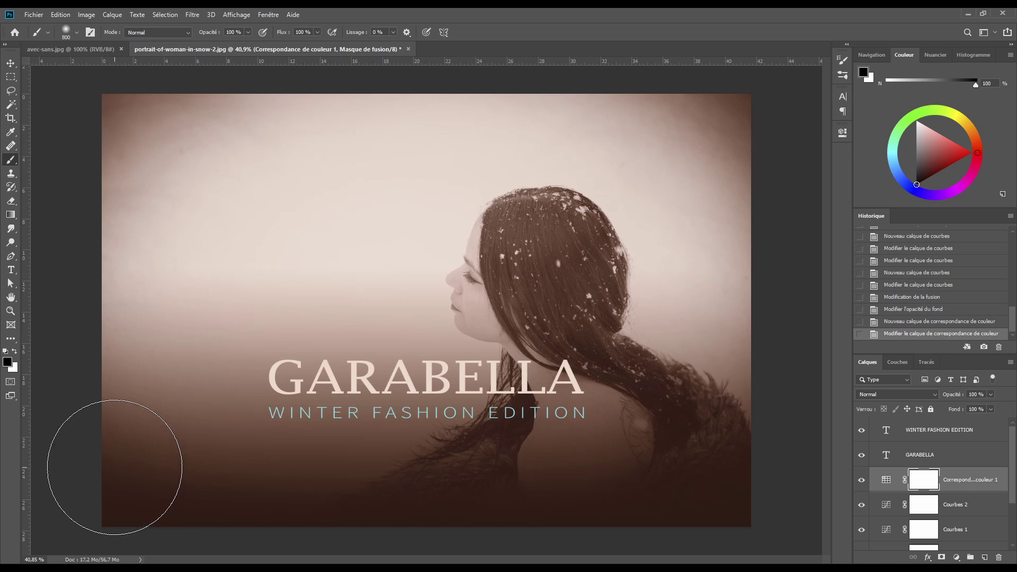
{"action": "key", "text": "bracketright"}
{"action": "key", "text": "bracketright"}
{"action": "mouse_move", "coordinate": [118, 466]}
{"action": "left_mouse_down"}
{"action": "mouse_move", "coordinate": [420, 470]}
{"action": "mouse_move", "coordinate": [779, 450]}
{"action": "left_mouse_up"}
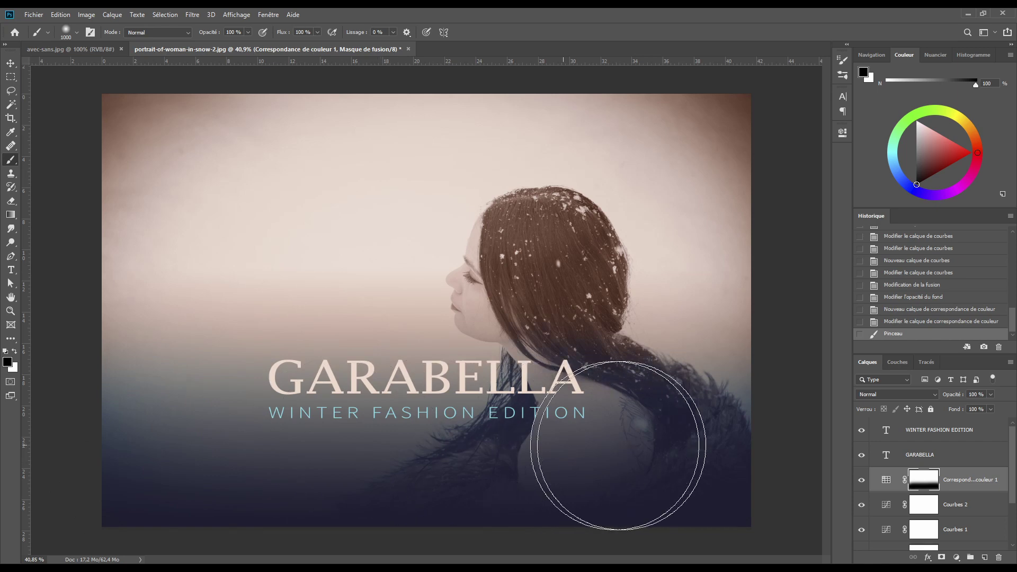
{"action": "mouse_move", "coordinate": [618, 444]}
{"action": "left_mouse_down"}
{"action": "mouse_move", "coordinate": [743, 444]}
{"action": "mouse_move", "coordinate": [712, 471]}
{"action": "left_mouse_up"}
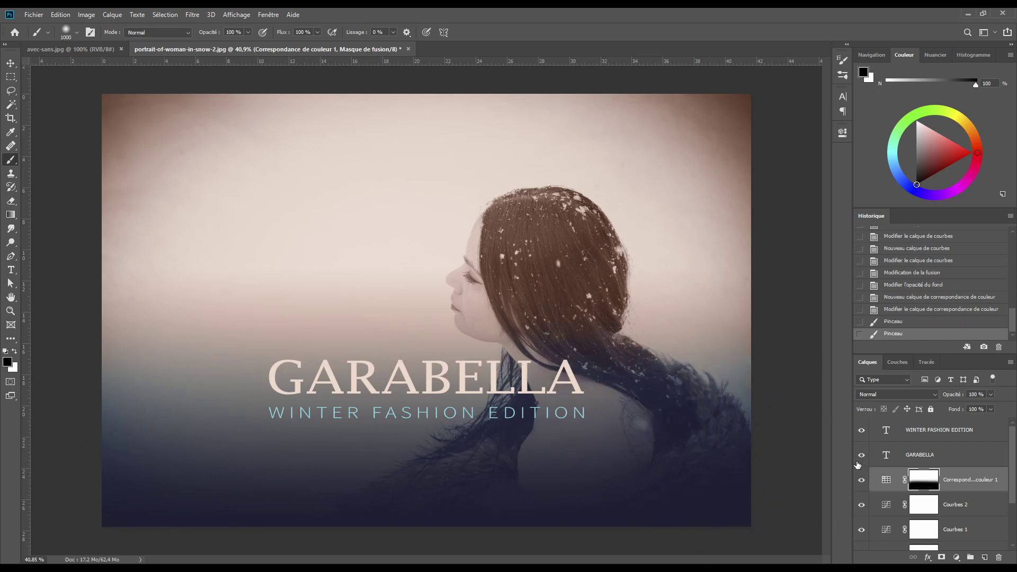